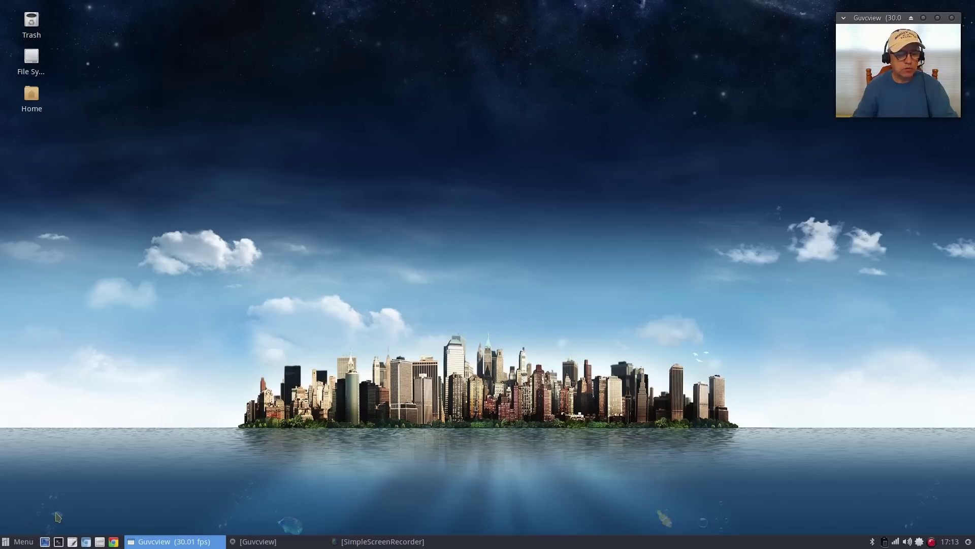
Open the xfceterminaldropdown note from the 127 GB Volume's Documents folder in Mousepad, then close Thunar.
double_click(31, 96)
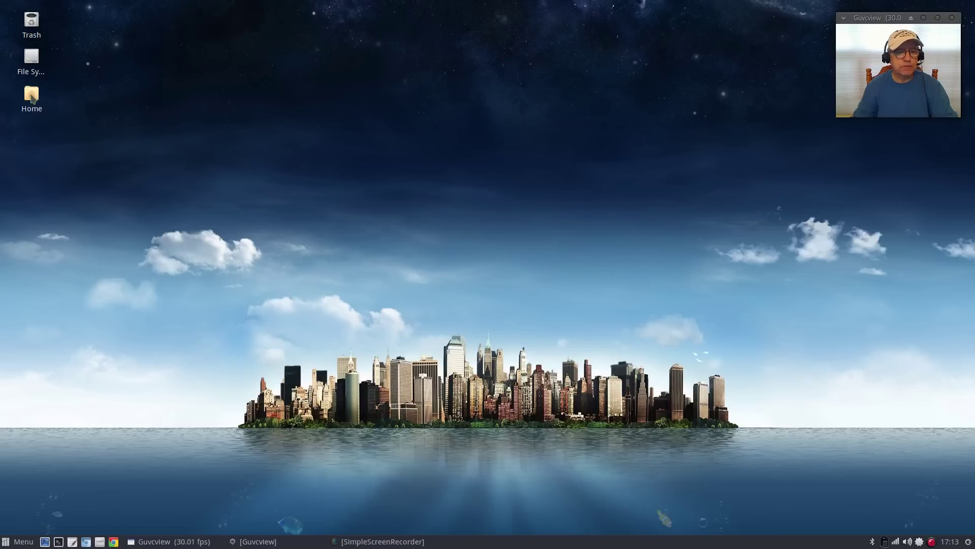
click(324, 331)
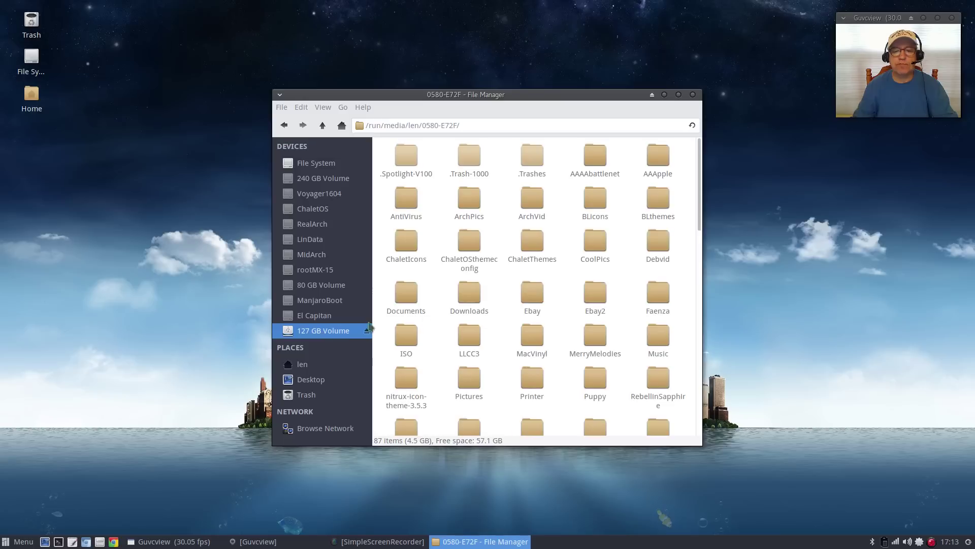
double_click(409, 293)
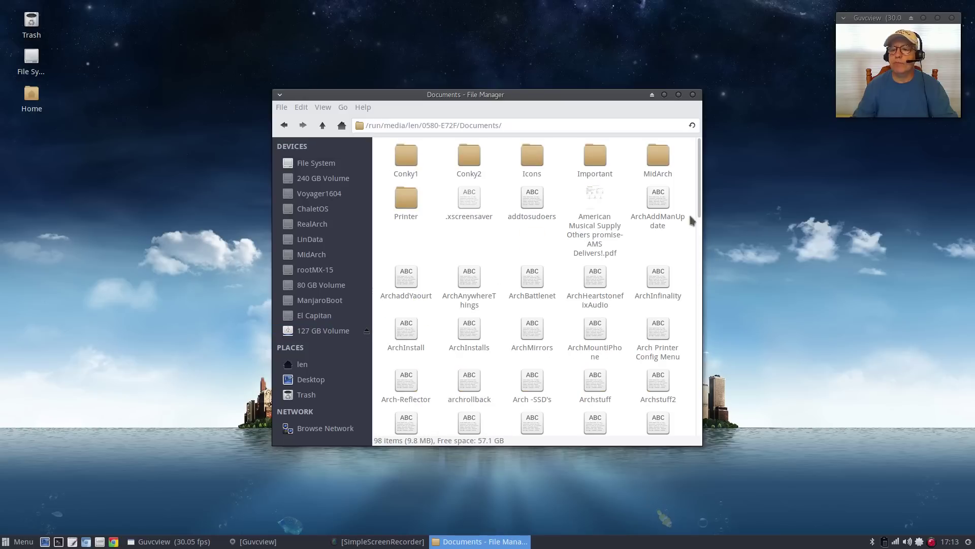
drag(699, 204, 699, 432)
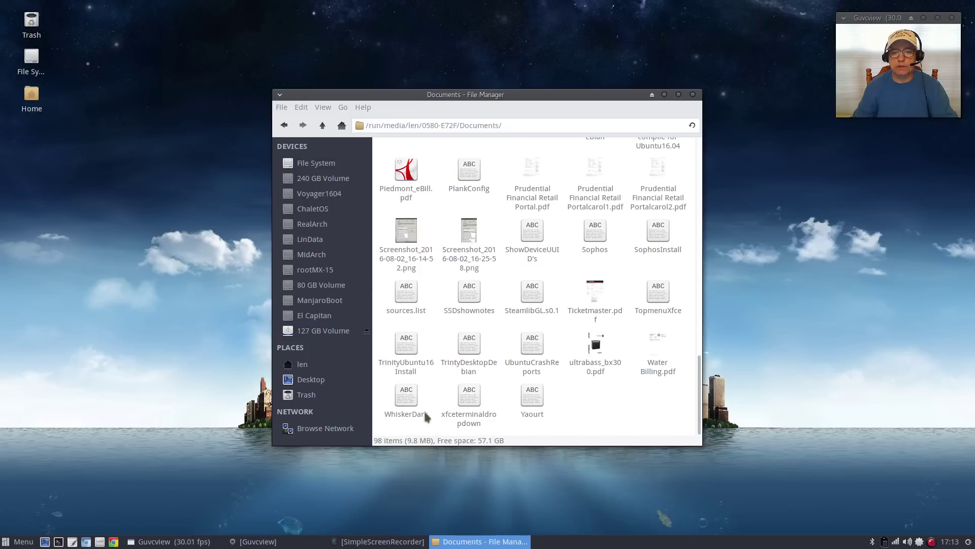
double_click(469, 399)
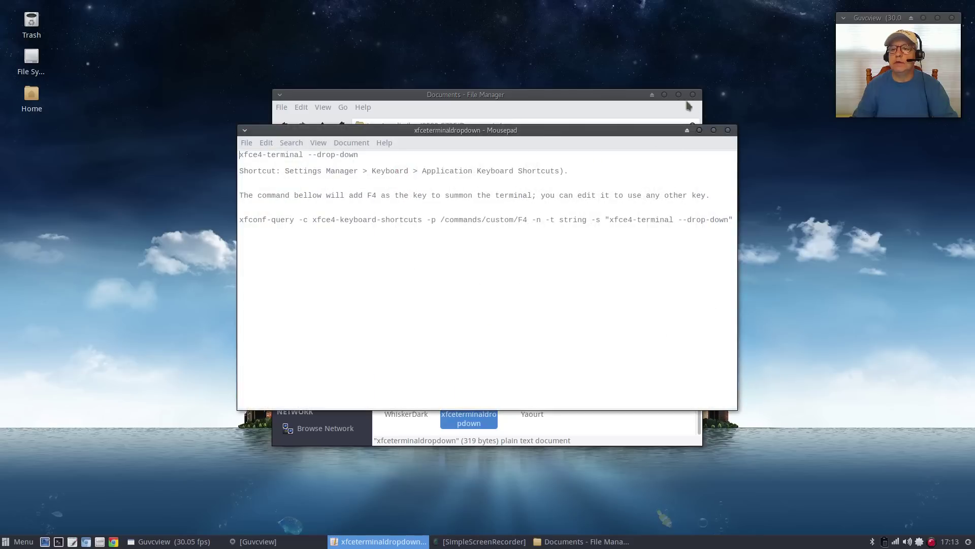
click(692, 94)
drag(609, 131, 460, 37)
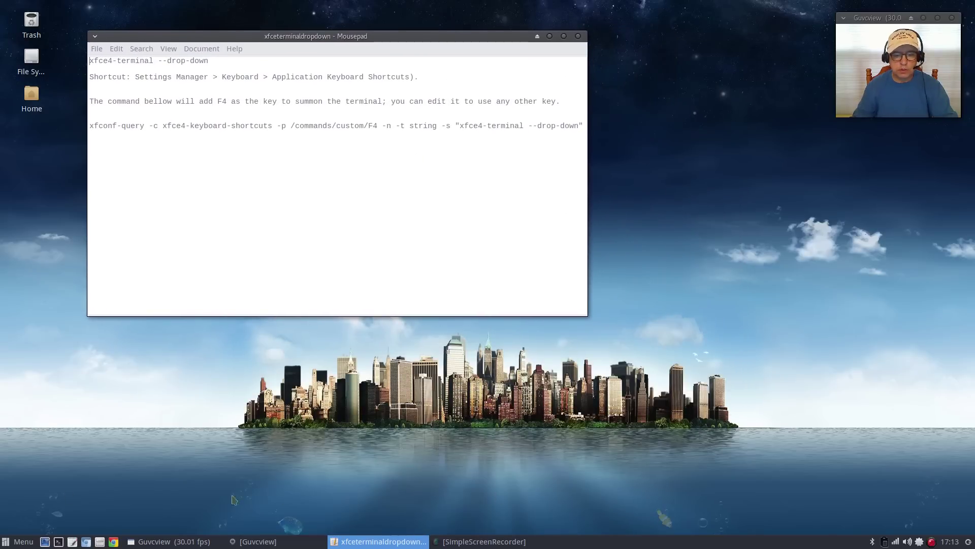
Open a new terminal and copy the xfconf-query F4 shortcut line from the notes.
click(58, 542)
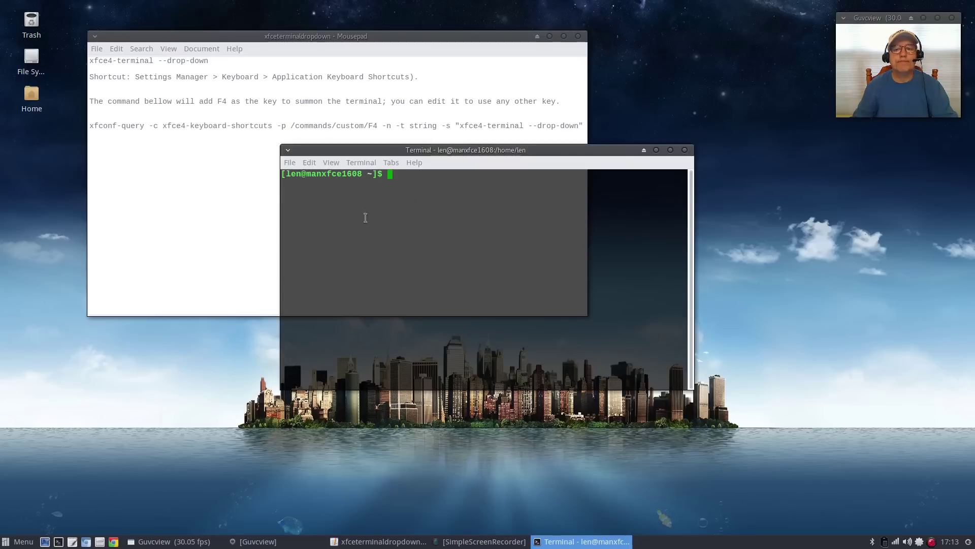
drag(456, 164, 632, 281)
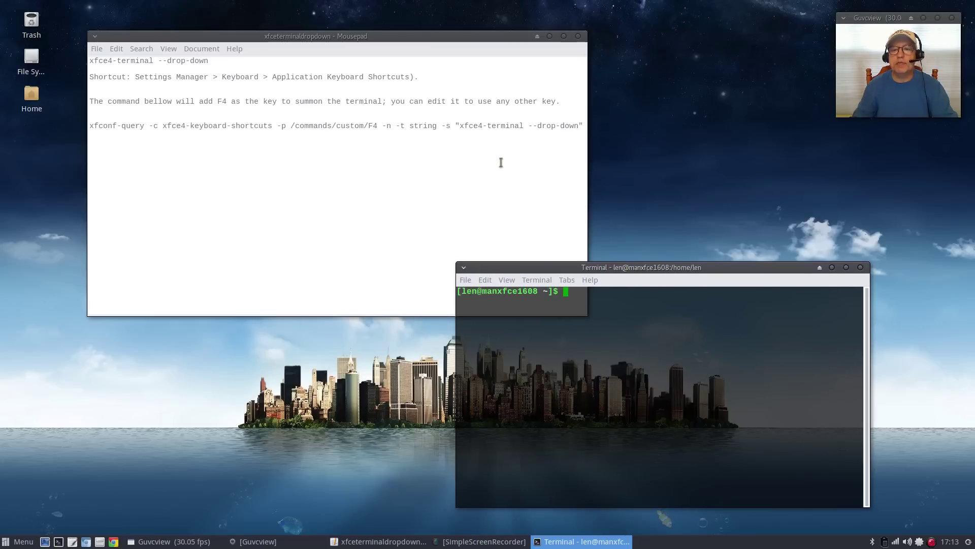
drag(583, 126, 82, 125)
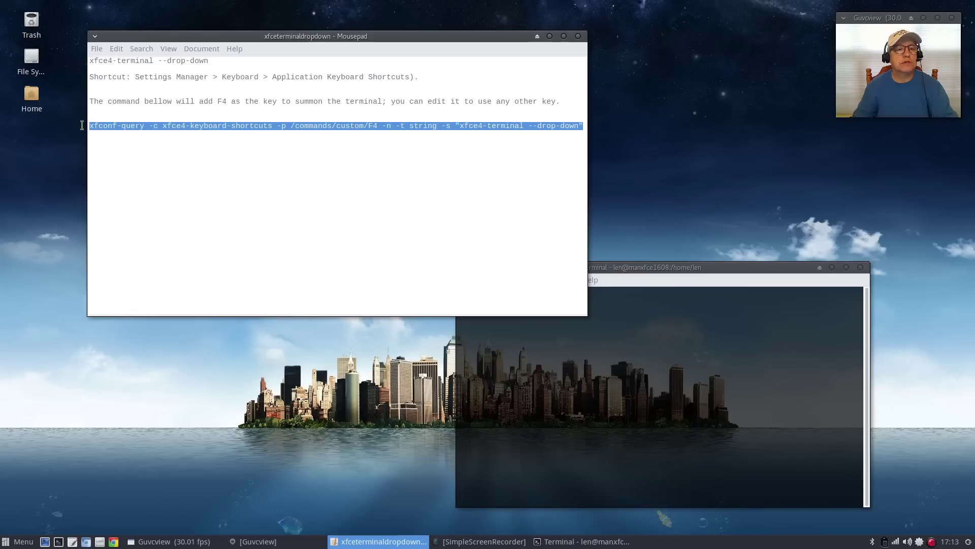
right_click(117, 127)
click(140, 183)
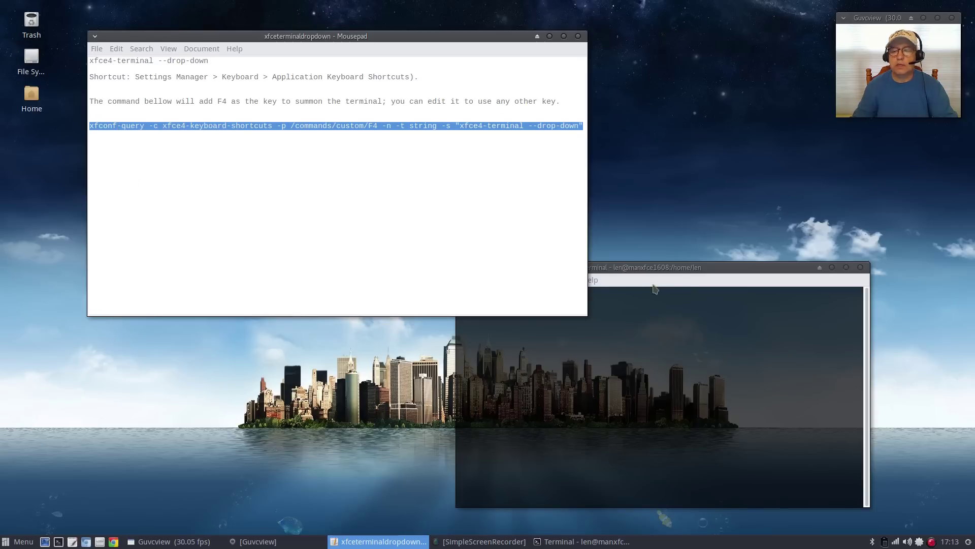
Paste and run the xfconf-query command in the terminal, then close the terminal and notes.
click(680, 269)
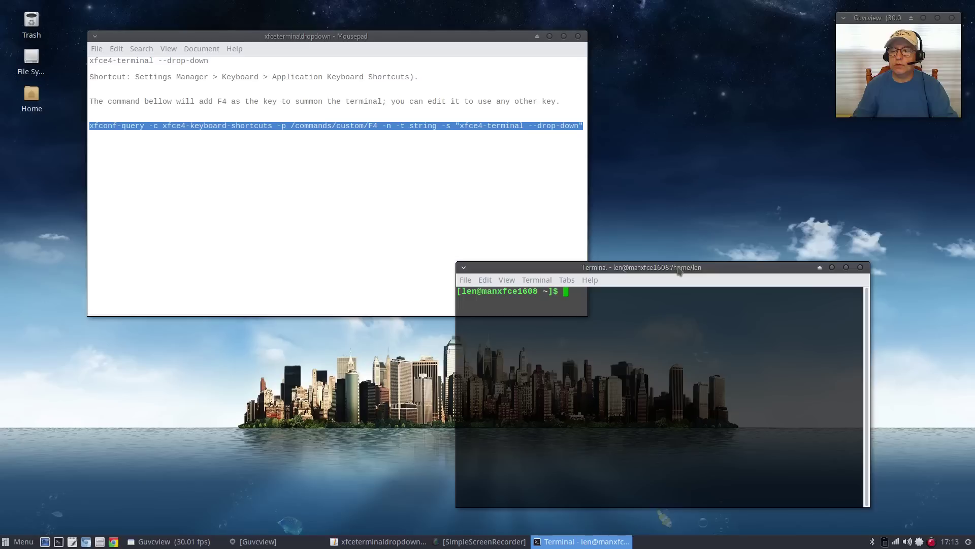
right_click(568, 290)
click(574, 349)
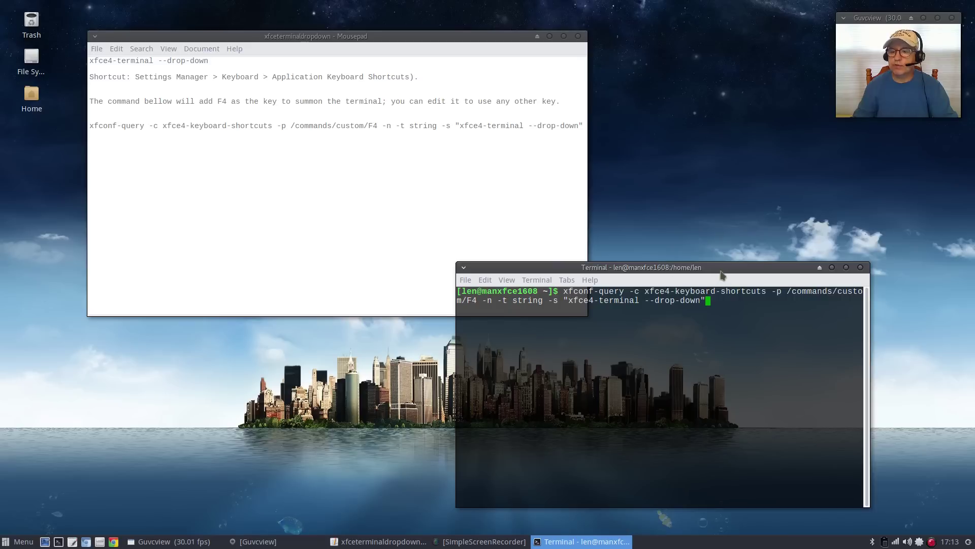
key(Return)
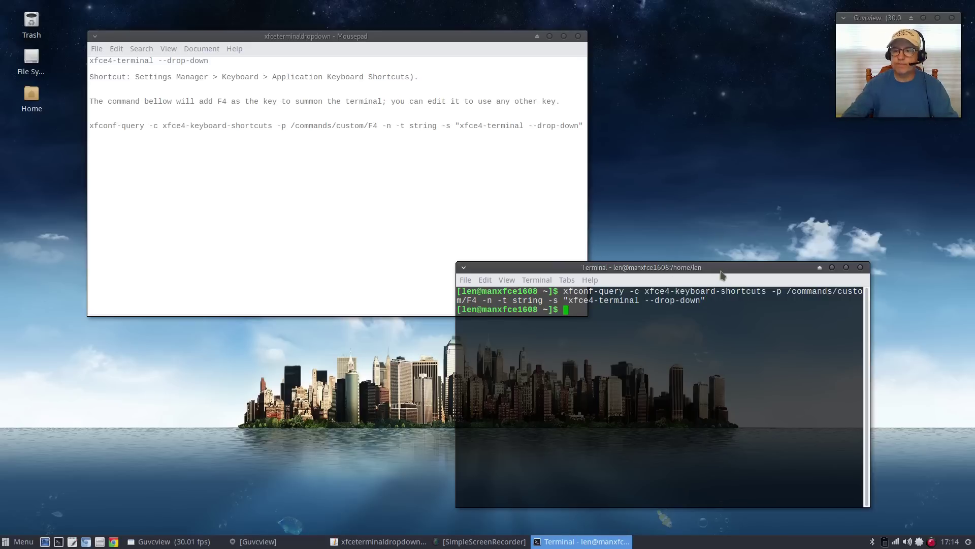
click(860, 268)
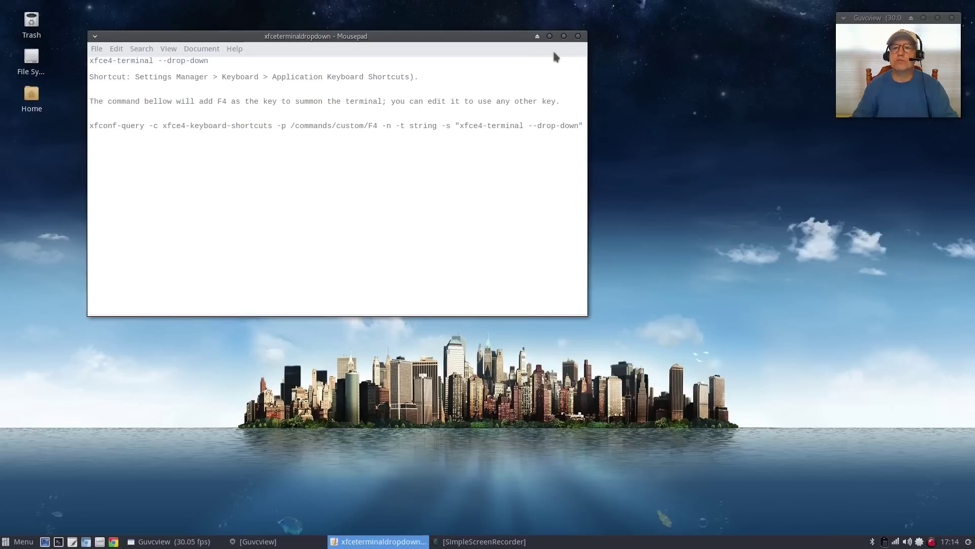
click(578, 36)
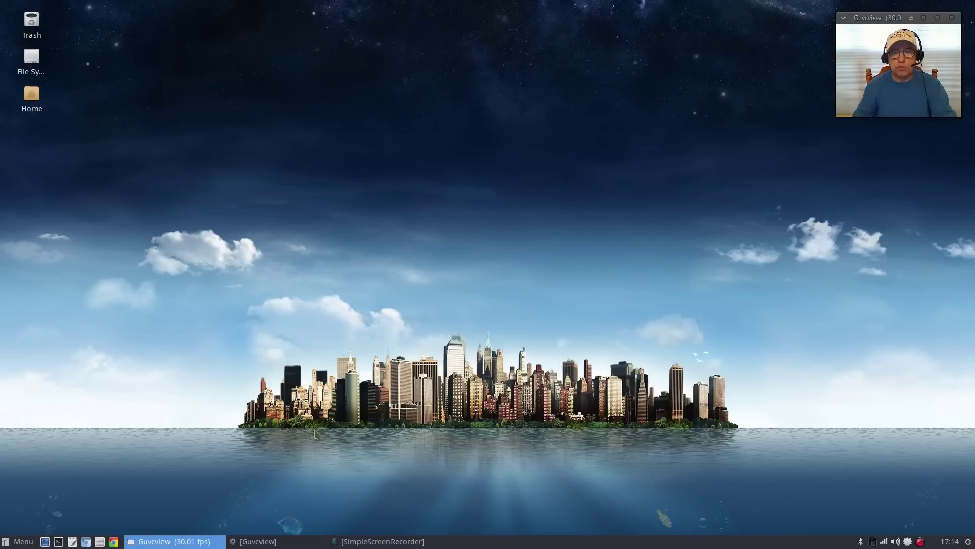
Bring up the drop-down terminal and set its width to 59% in its preferences.
key(F12)
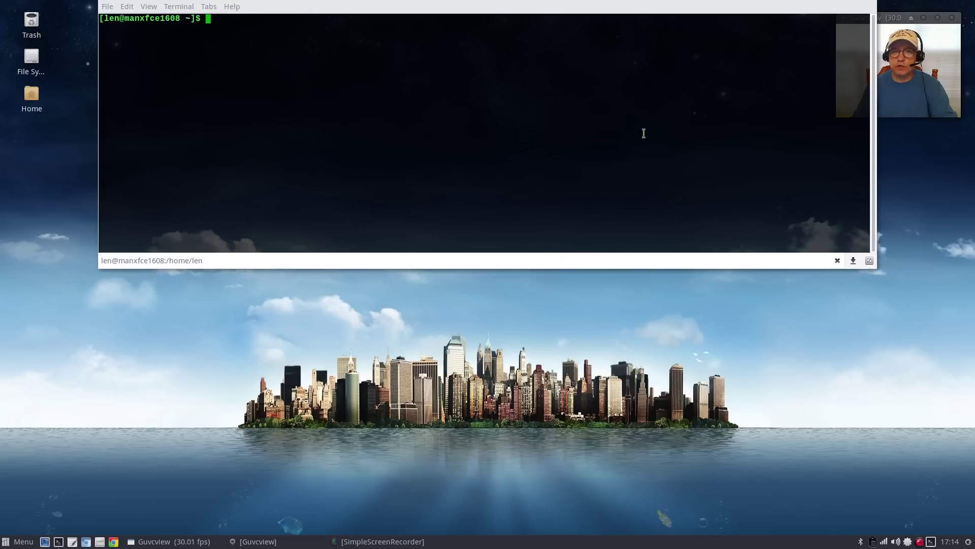
click(870, 261)
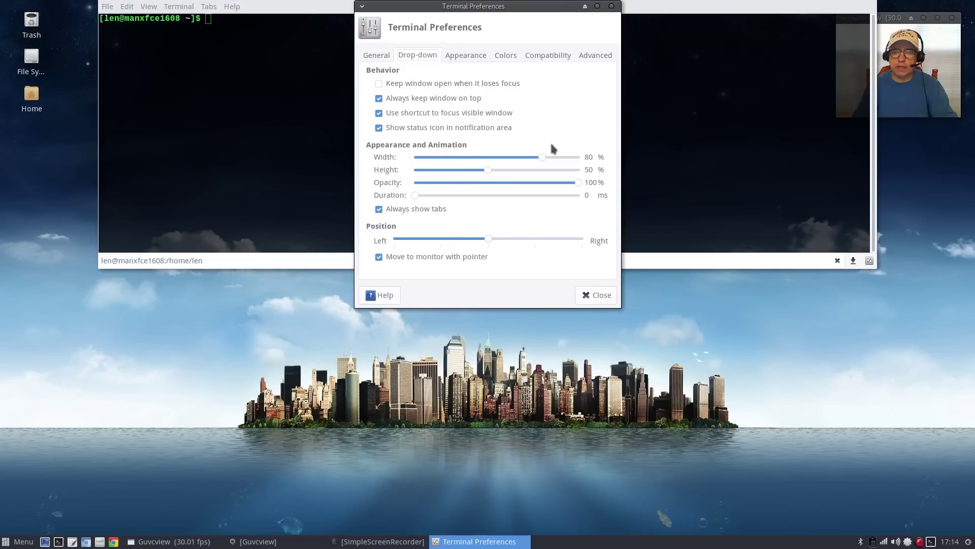
mouse_move(490, 157)
mouse_down()
mouse_move(518, 159)
mouse_move(494, 159)
mouse_move(507, 161)
mouse_up()
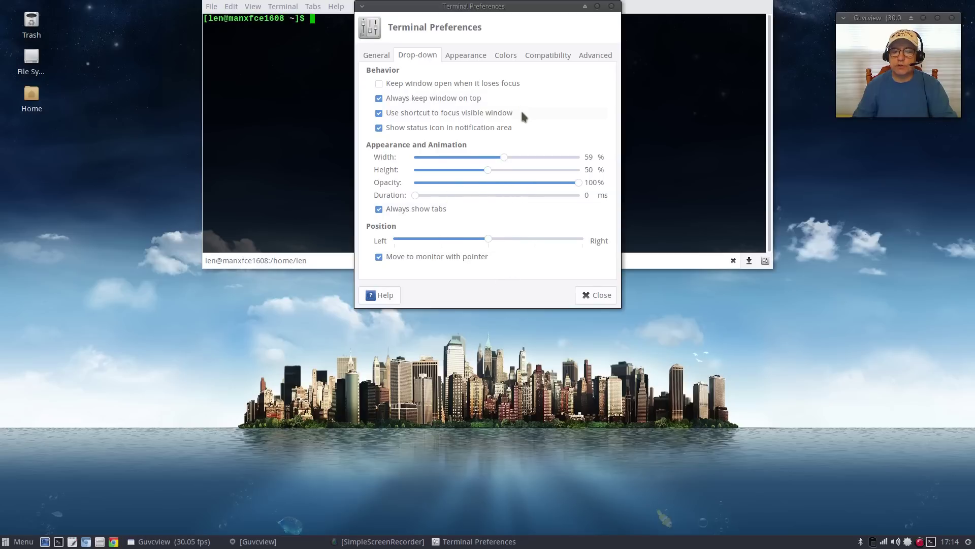
click(598, 298)
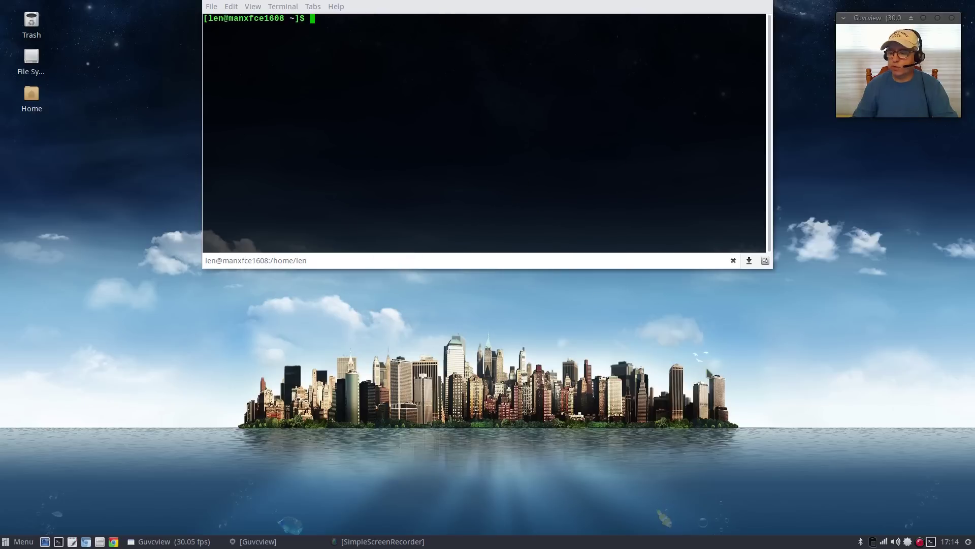
Toggle the drop-down terminal with its tray icon and the F12 hotkey, leaving it hidden.
click(931, 542)
click(931, 542)
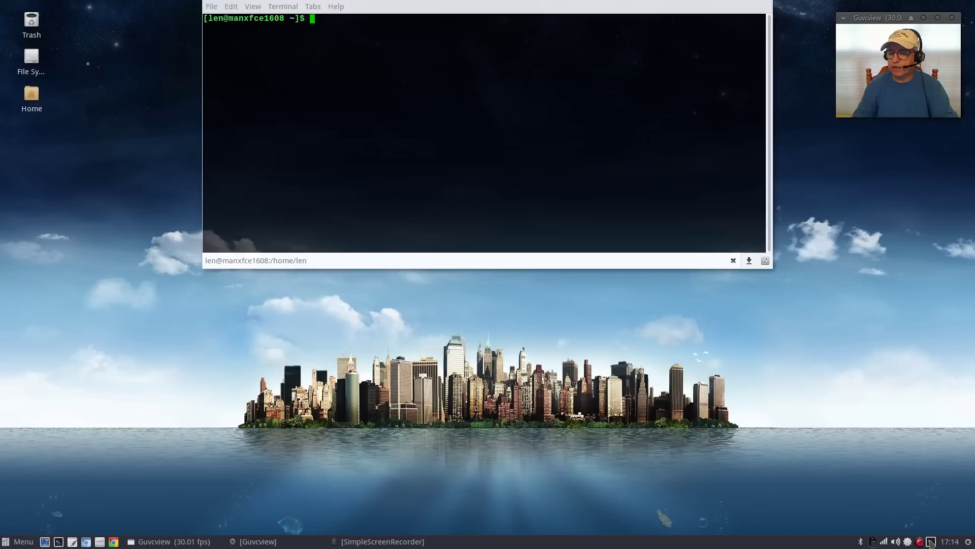
click(931, 542)
click(932, 542)
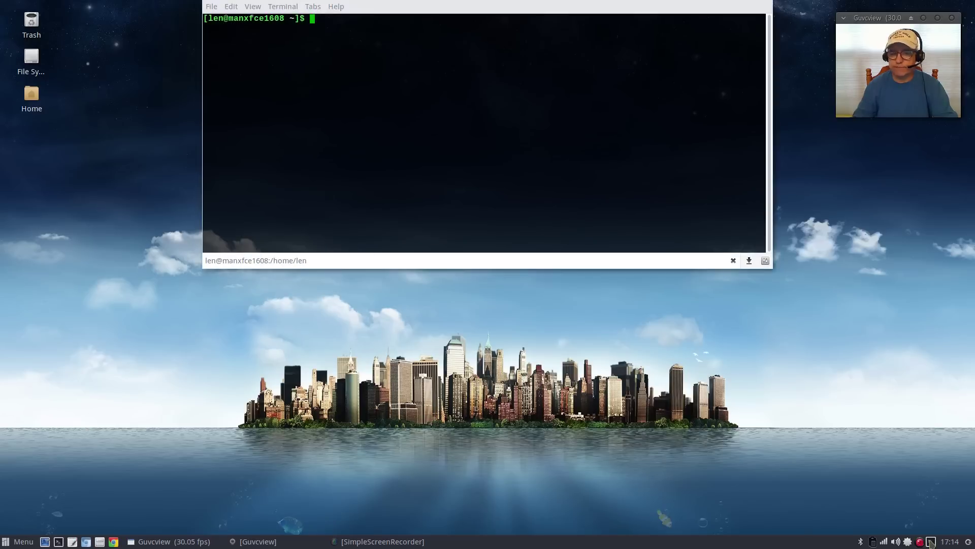
key(F12)
key(F12)
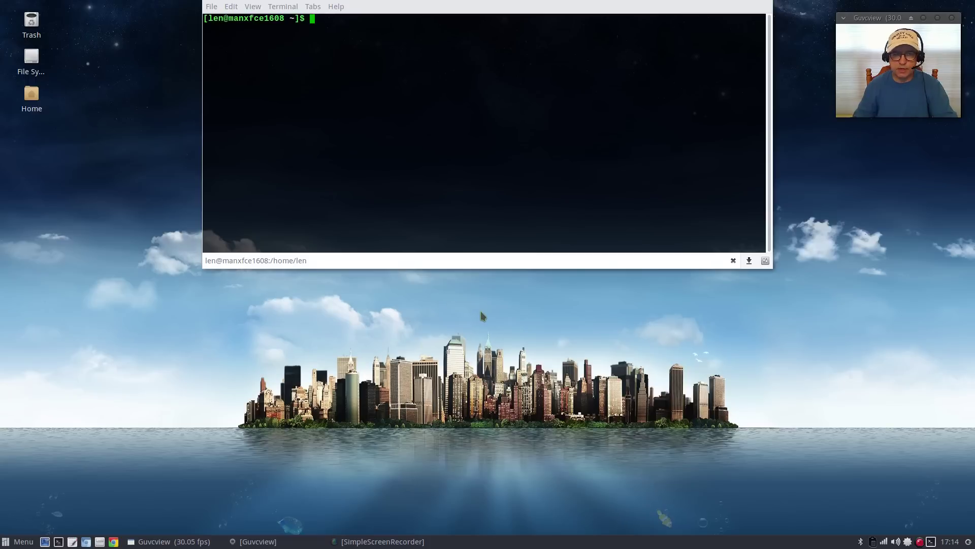
key(F12)
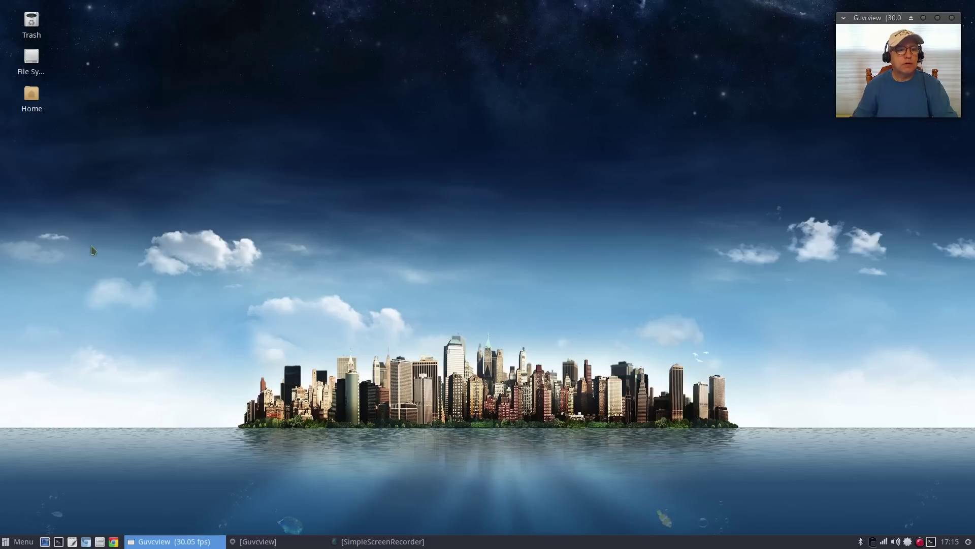
Browse to the 127 GB Volume's Documents folder and open LinuxTimeFormat in Mousepad.
double_click(29, 96)
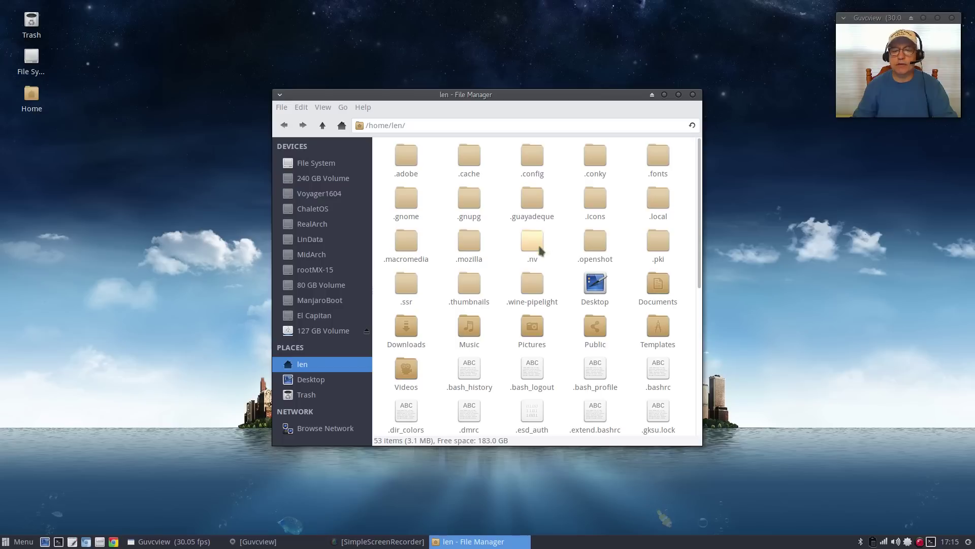
click(326, 336)
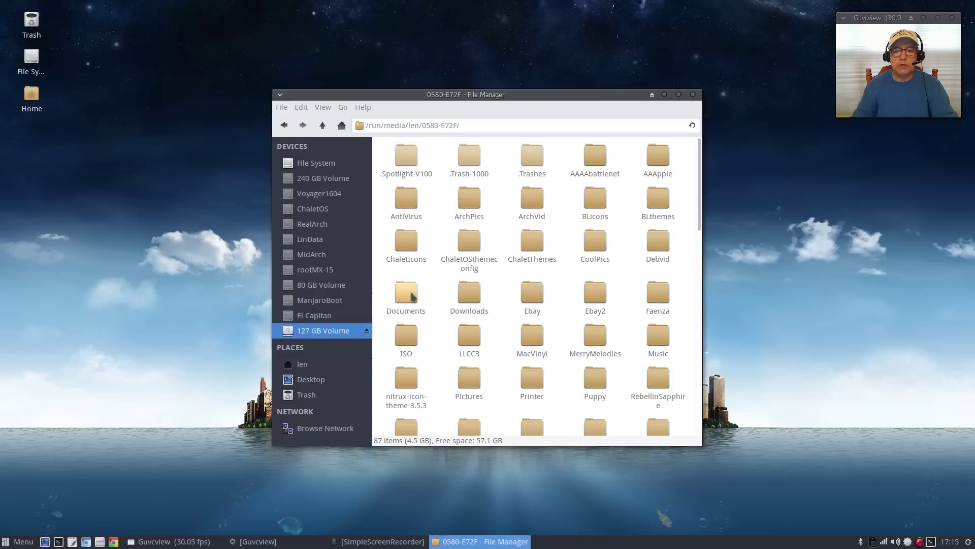
double_click(413, 298)
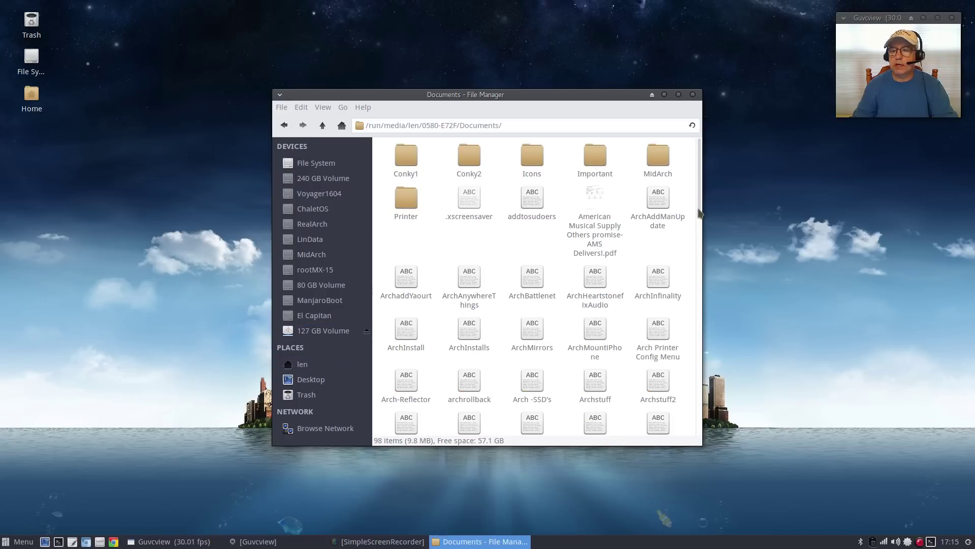
drag(700, 214, 706, 345)
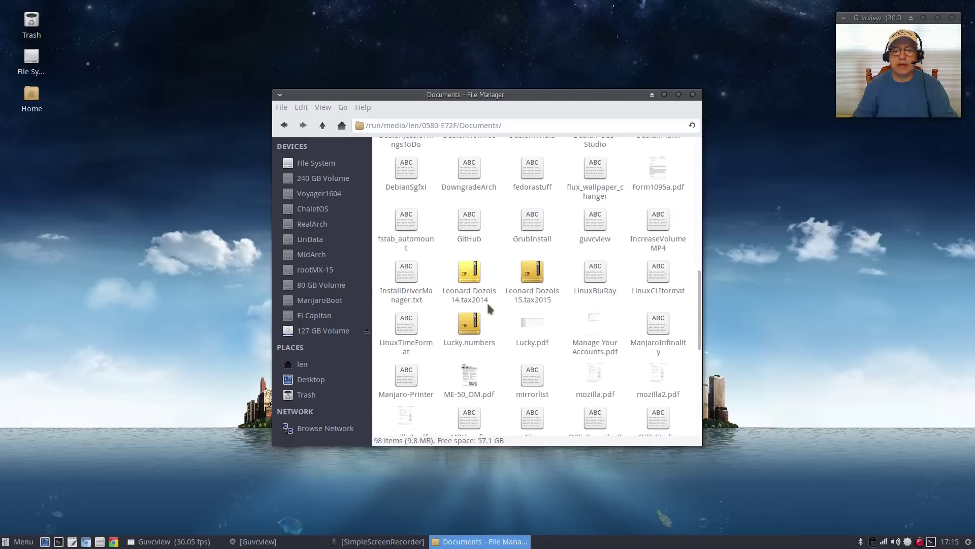
double_click(409, 325)
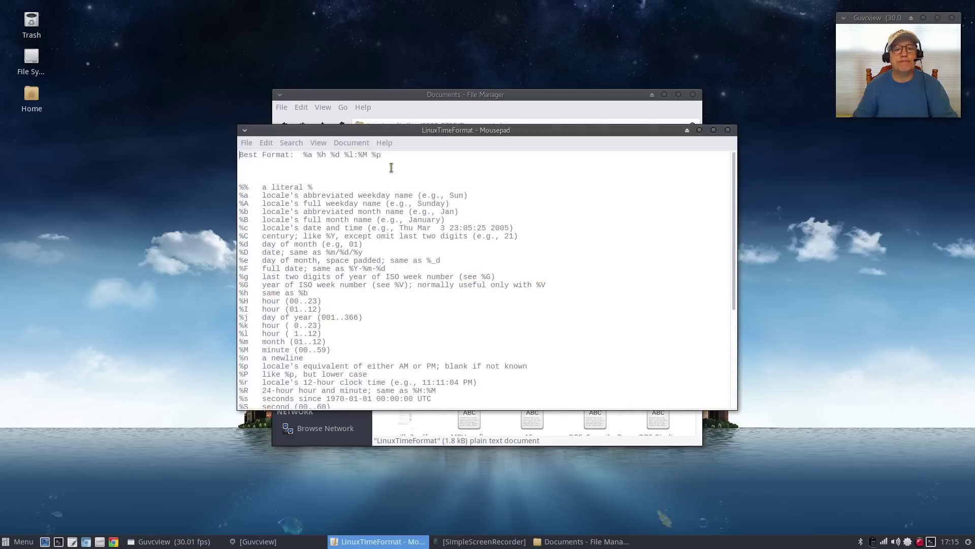
Close Thunar and copy the Best Format string %a %h %d %l:%M %p from the notes.
click(693, 95)
drag(476, 130, 297, 20)
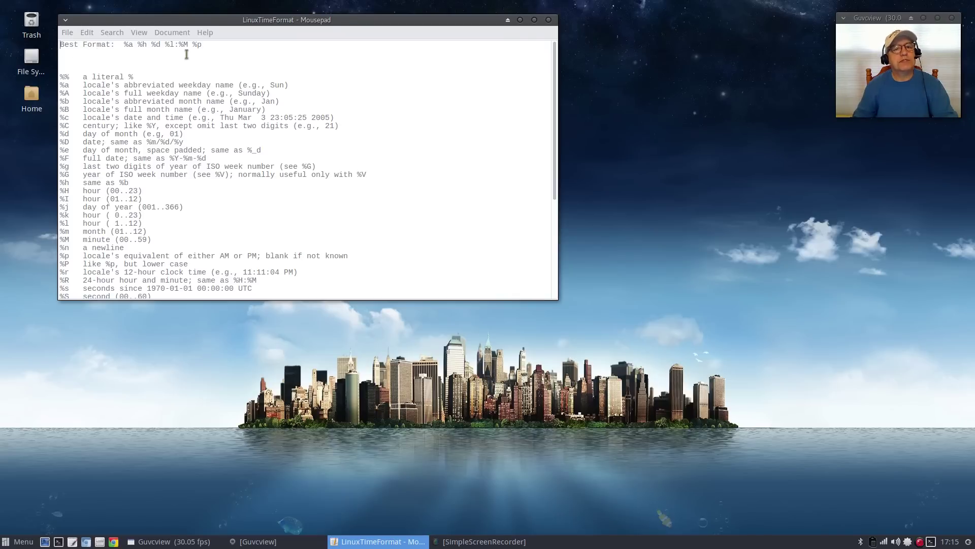
drag(202, 46, 123, 41)
right_click(141, 45)
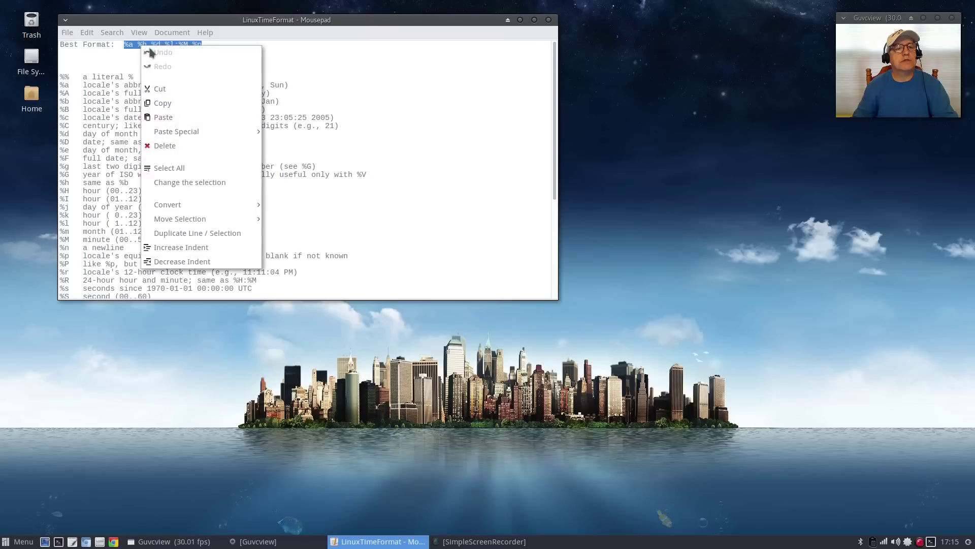
click(164, 101)
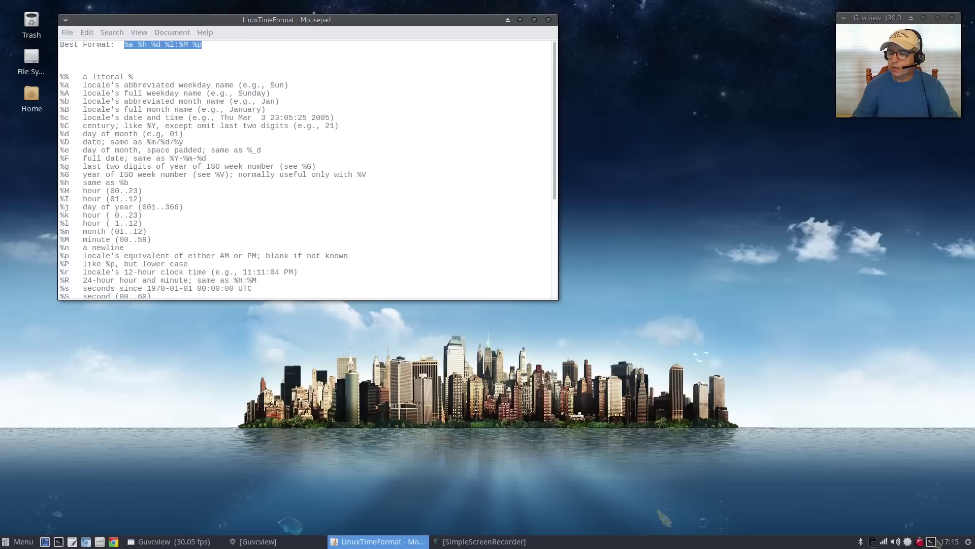
mouse_move(948, 544)
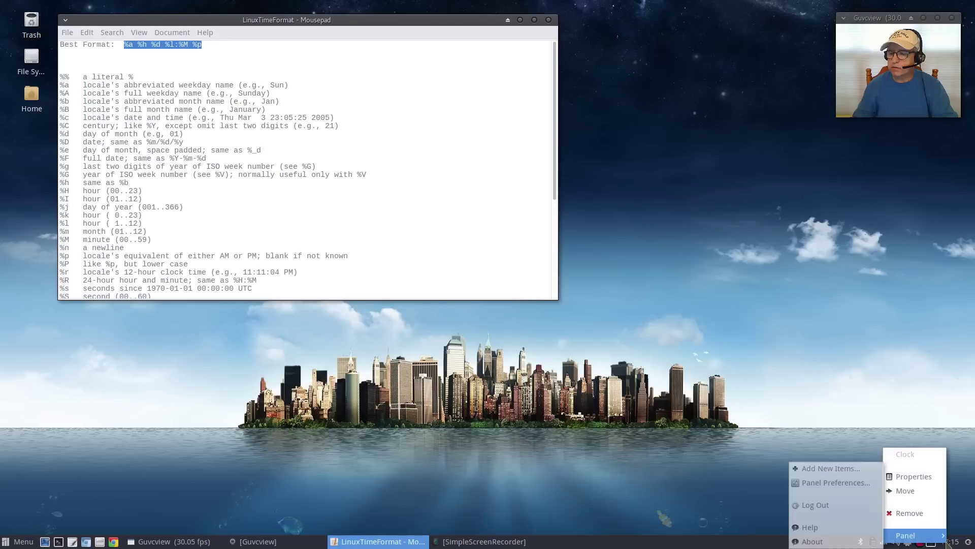
Open the clock properties, switch Format to Custom Format and paste into the cleared format field.
click(914, 477)
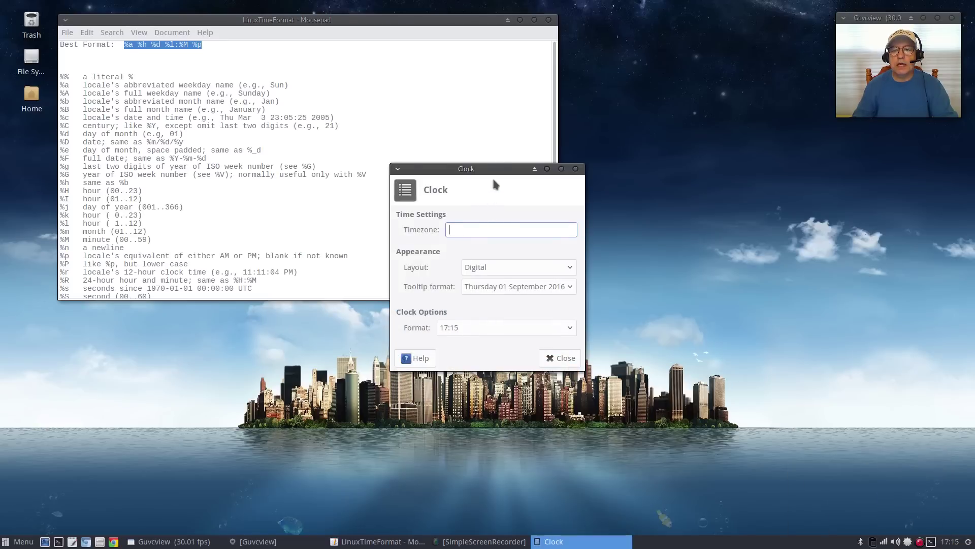
drag(494, 183, 655, 216)
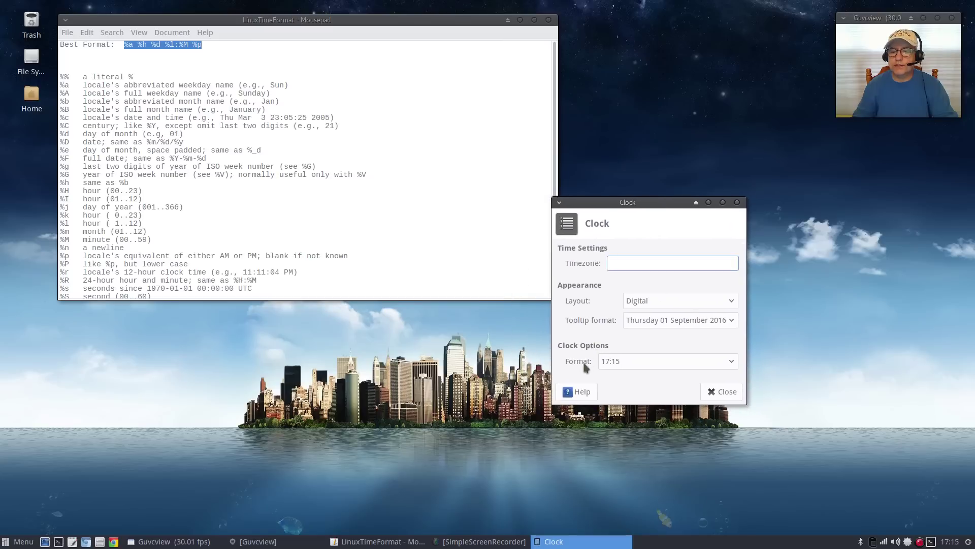
click(723, 359)
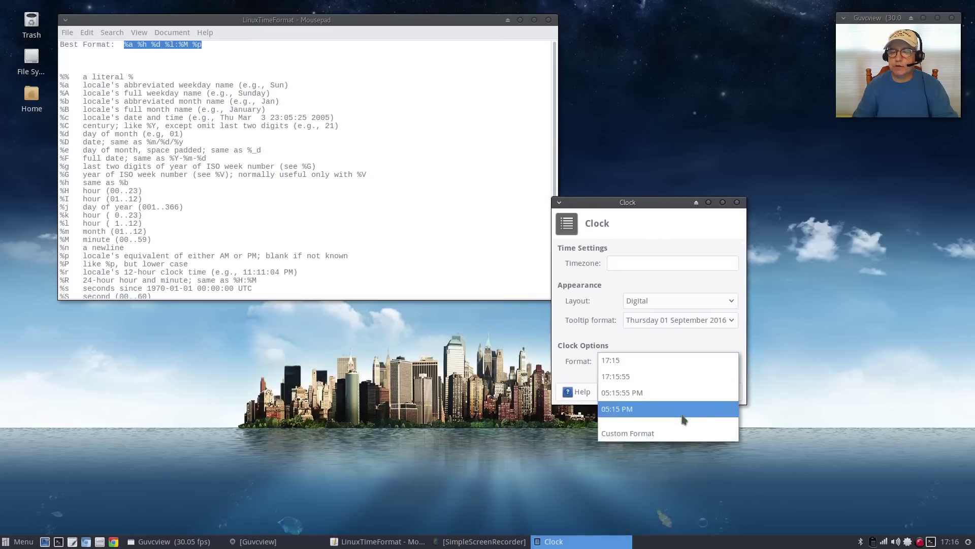
click(666, 435)
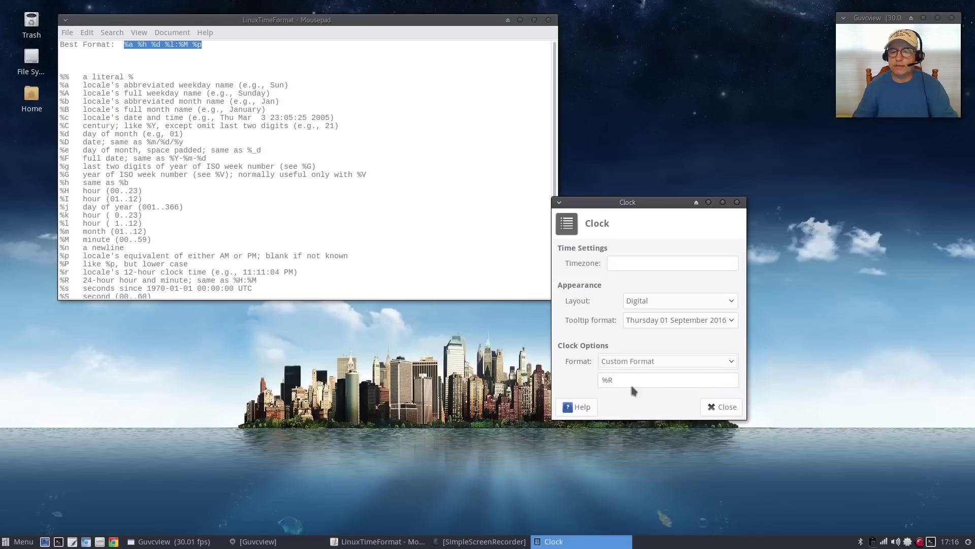
drag(620, 382, 585, 375)
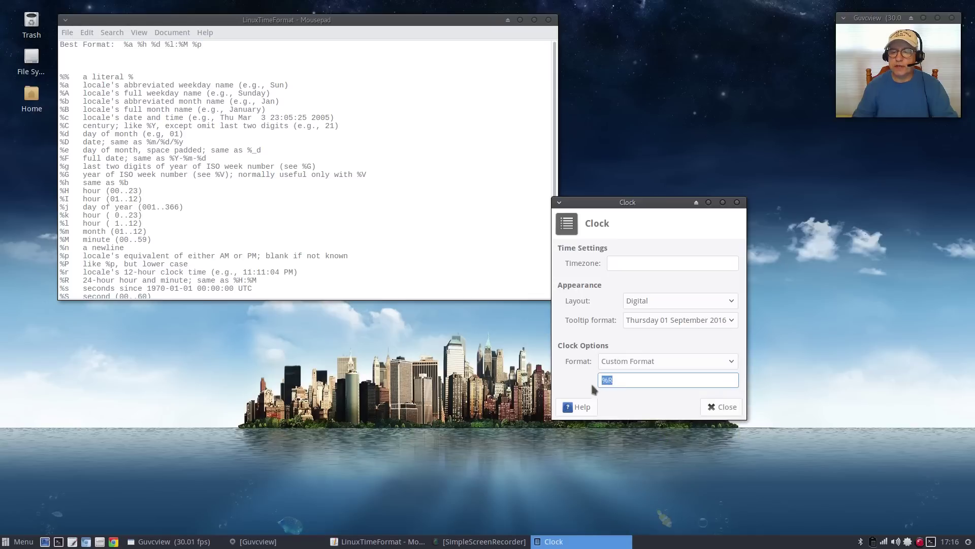
key(BackSpace)
right_click(608, 381)
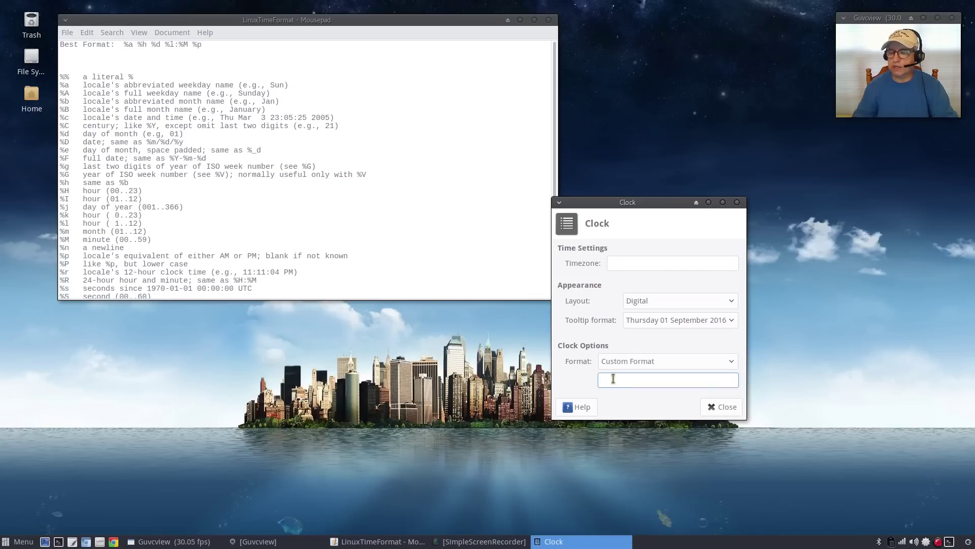
right_click(614, 378)
click(631, 417)
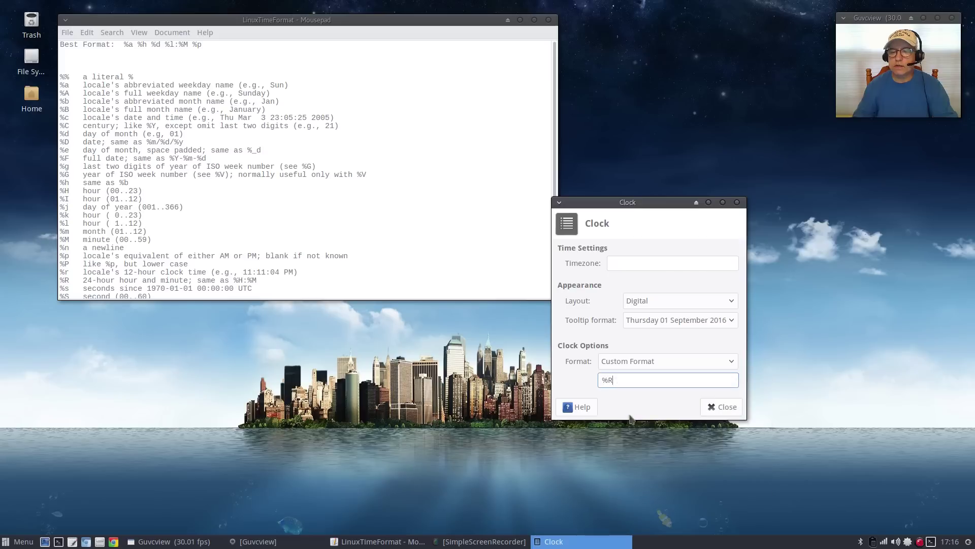
Recopy %a %h %d %l:%M %p from the notes and paste it over %R in the format field.
drag(203, 45, 124, 45)
right_click(131, 46)
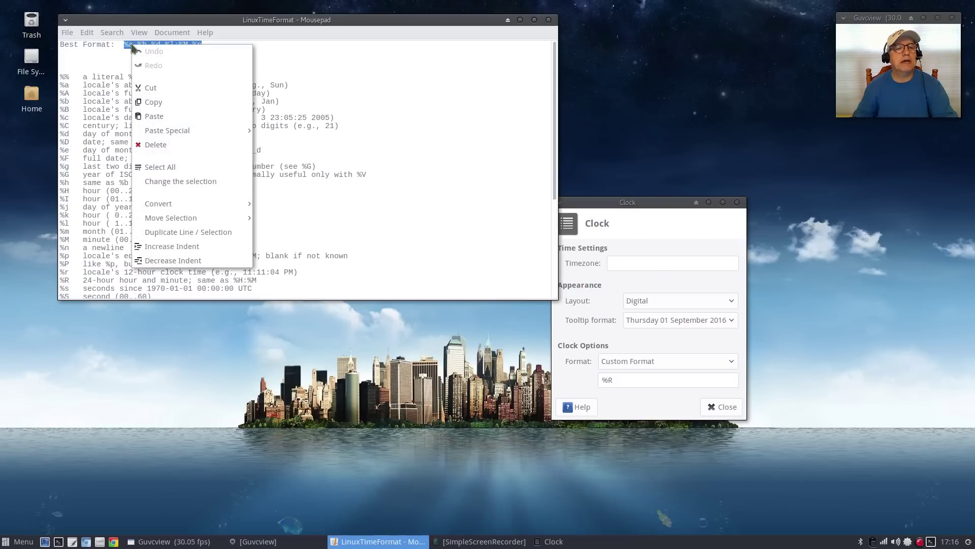
click(150, 103)
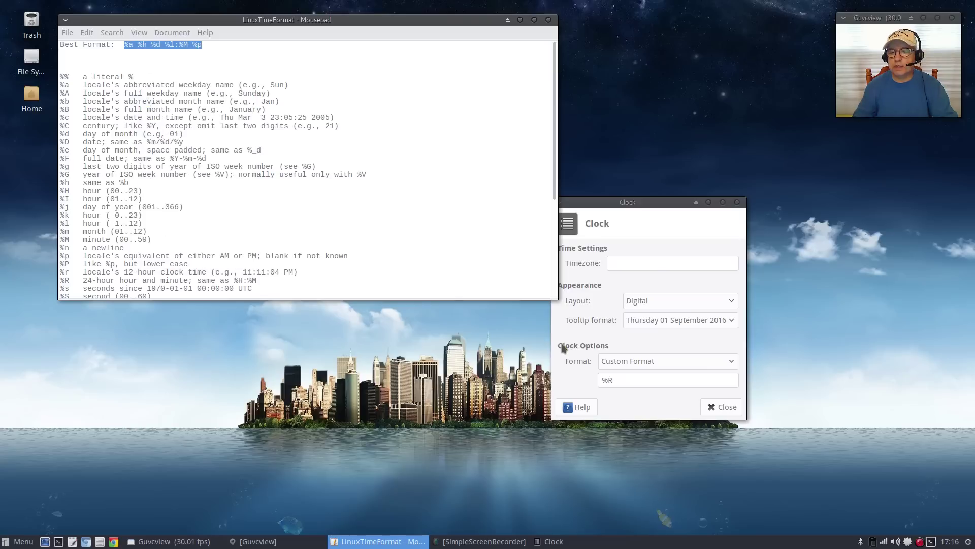
drag(617, 380, 595, 380)
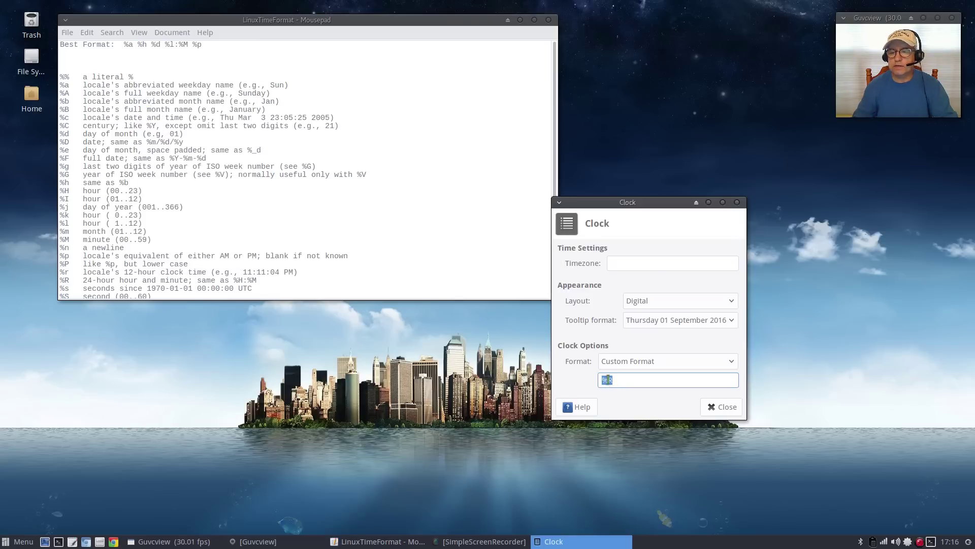
right_click(608, 380)
click(632, 414)
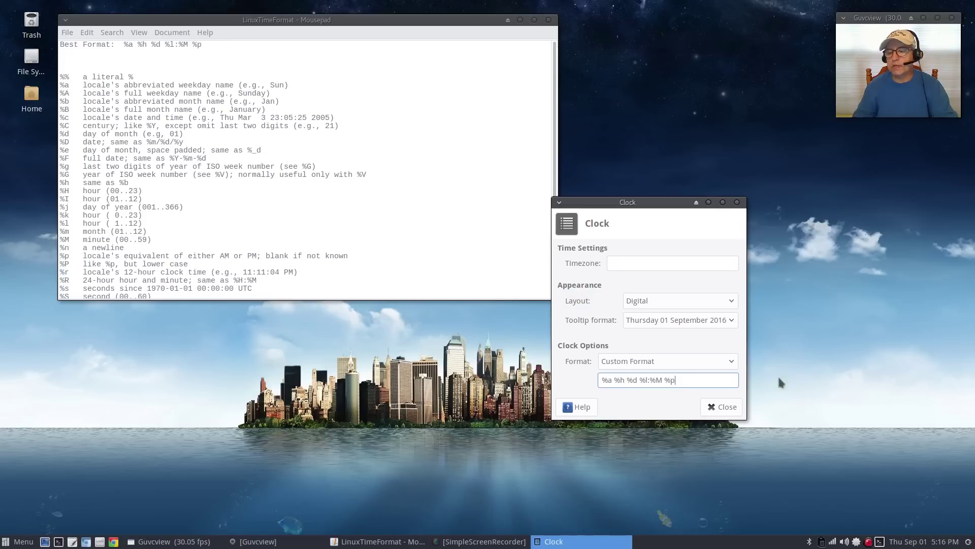
Close the Clock properties dialog and the LinuxTimeFormat notes window.
click(731, 408)
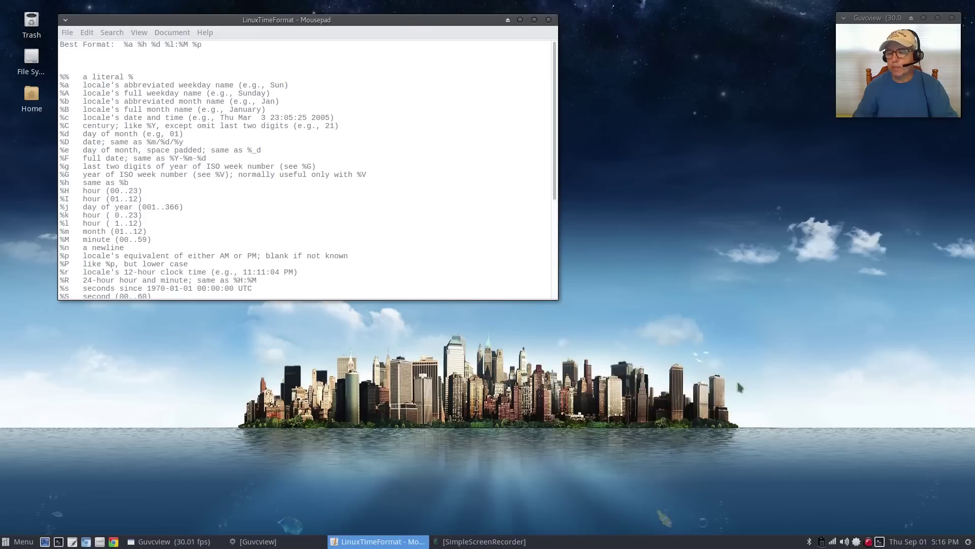
click(548, 20)
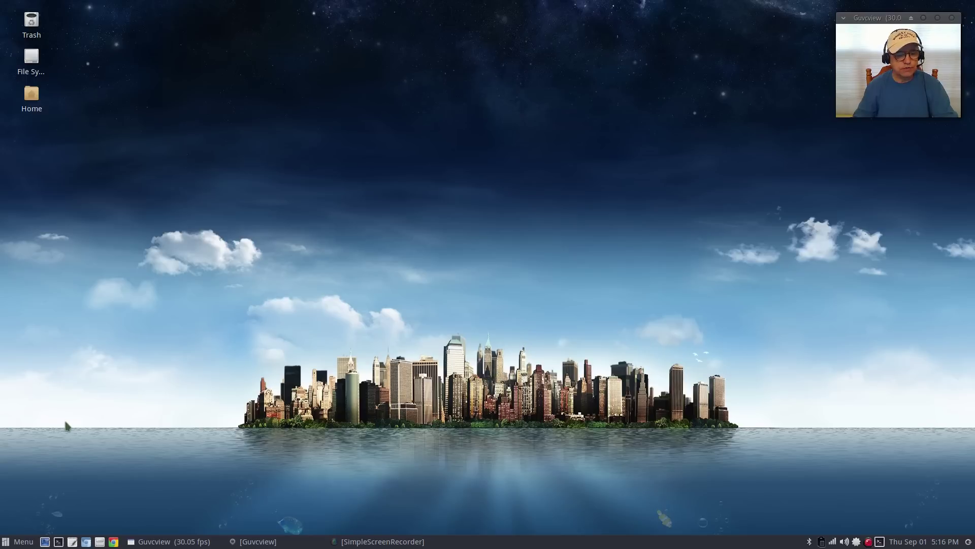
Open a terminal and run 'yaourt -S psensor caffeine-ng'.
click(58, 542)
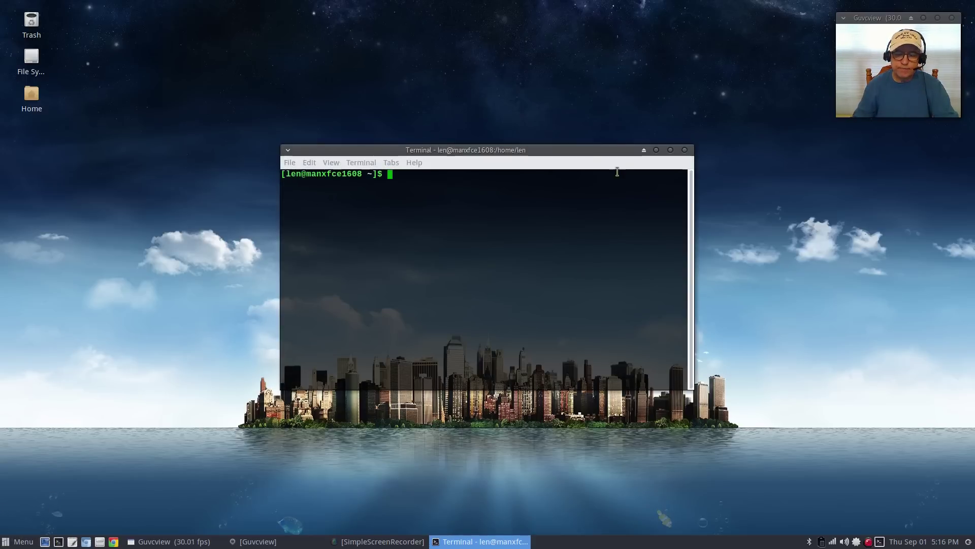
drag(475, 153, 495, 216)
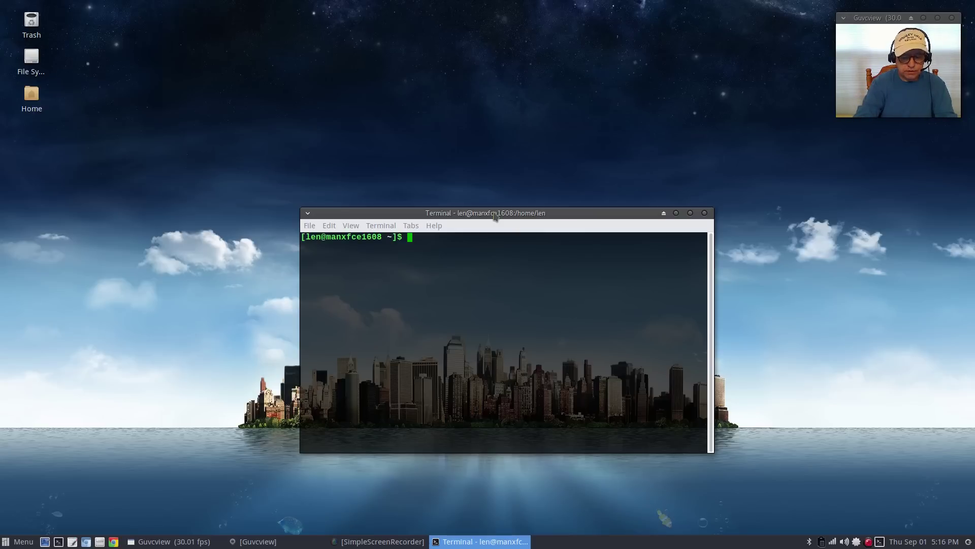
text(yaourt)
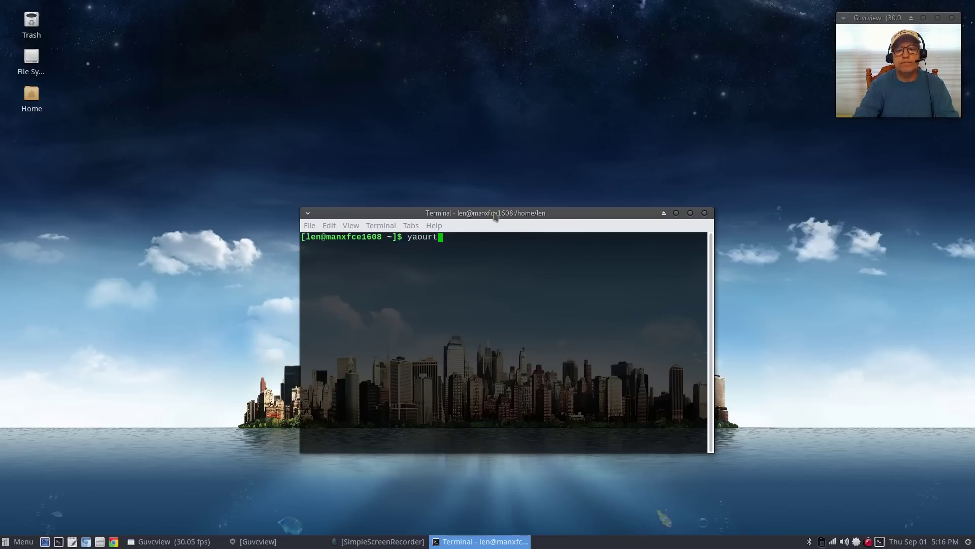
text( -)
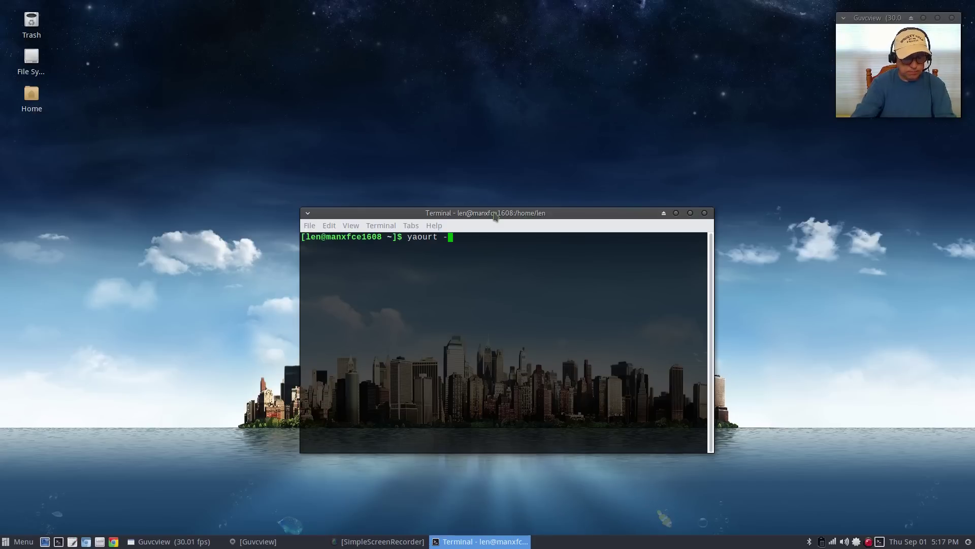
text(S )
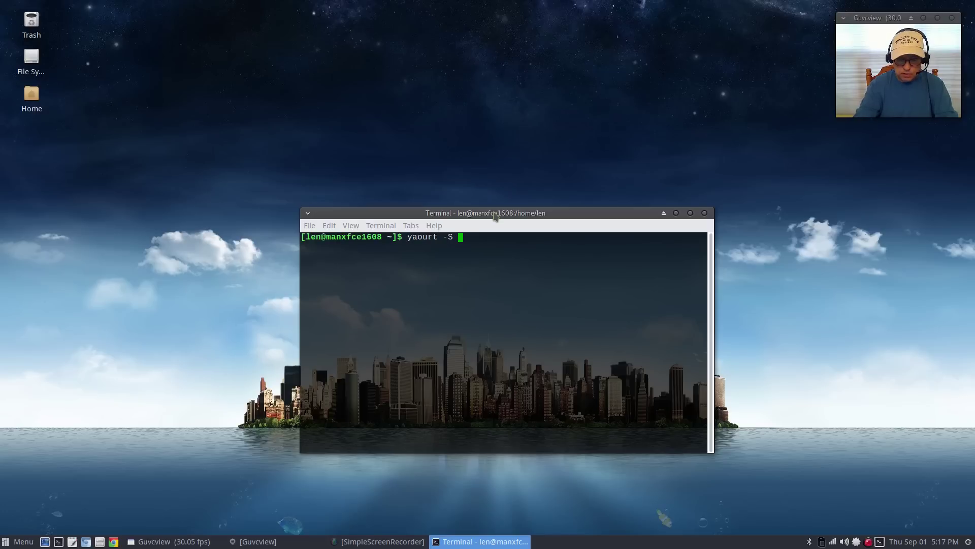
text(psensor)
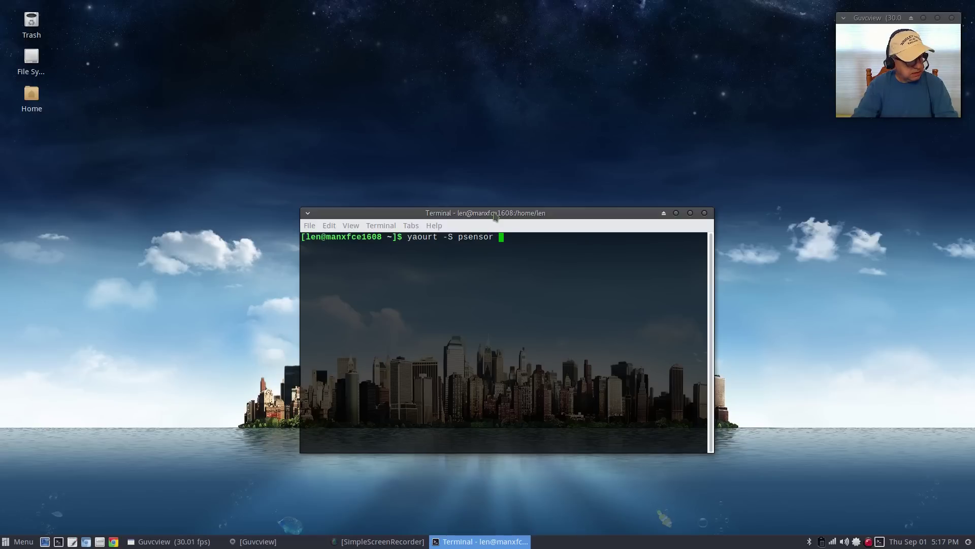
text( caff)
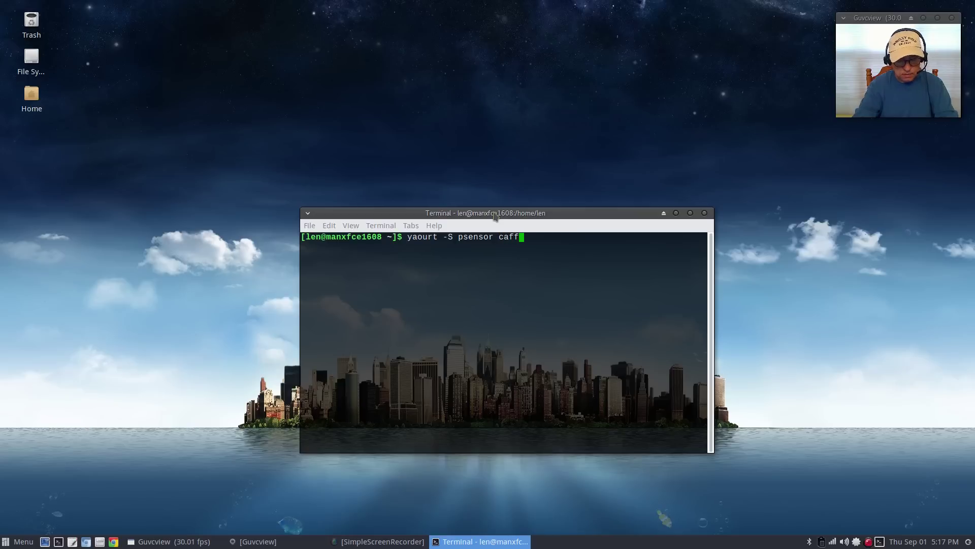
text(eine-)
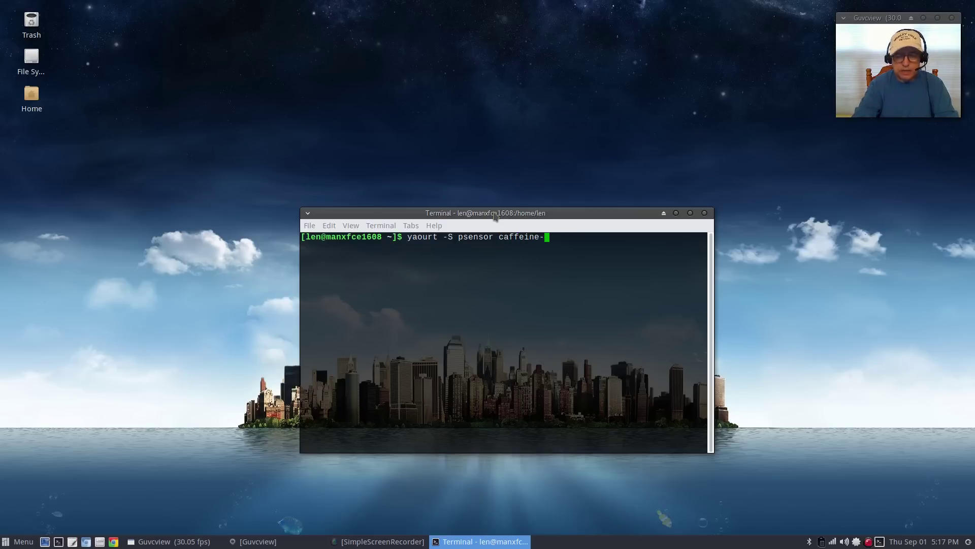
text(ng)
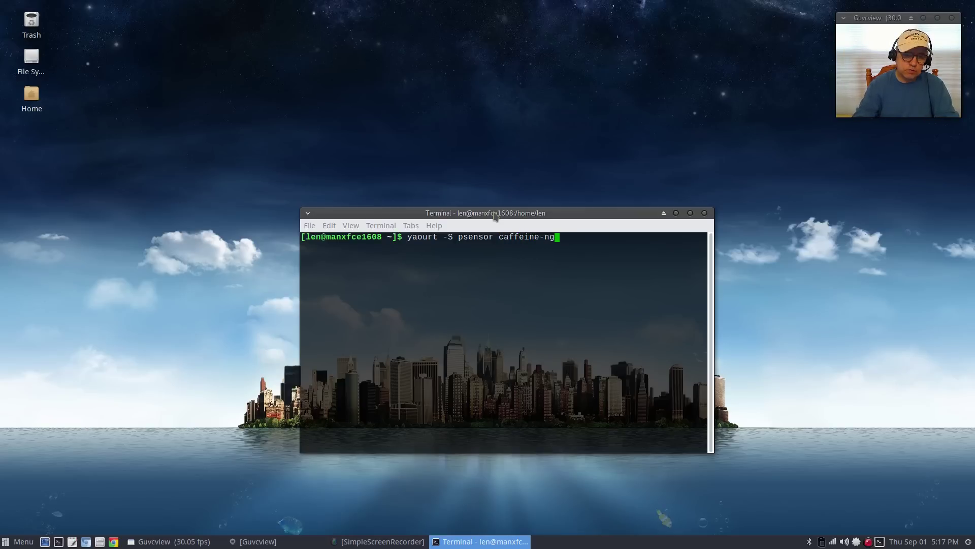
key(Return)
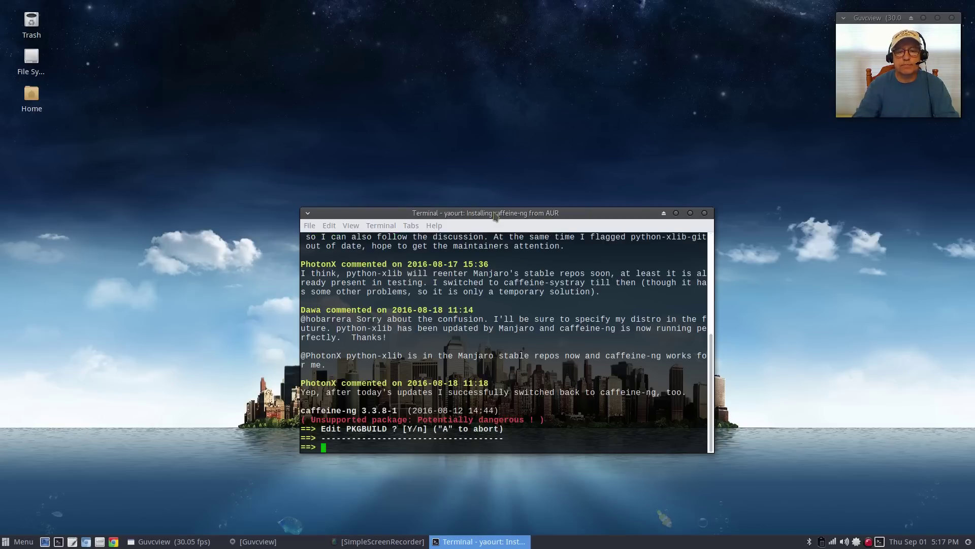
Enter the sudo password and answer yaourt's prompts to build and install python-ewmh and caffeine-ng.
text(n)
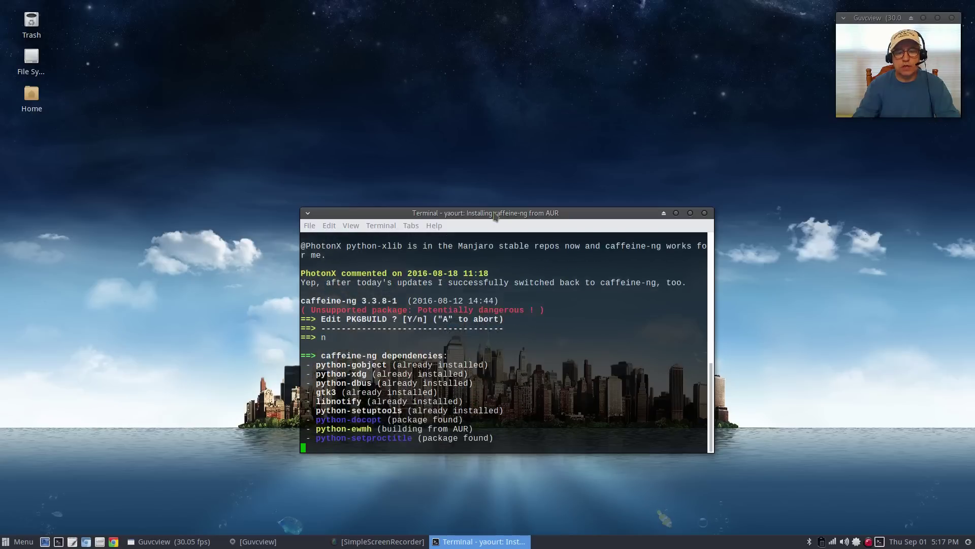
text(n)
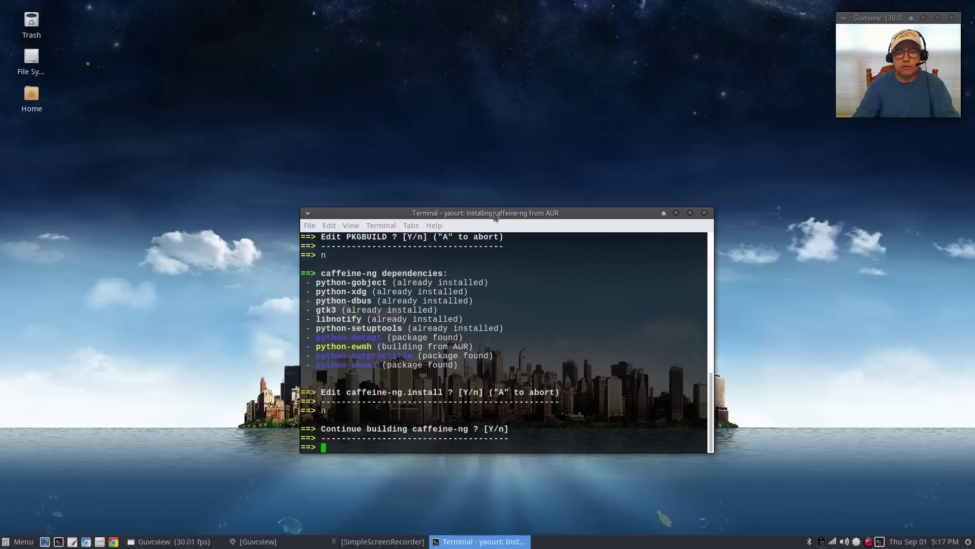
key(Return)
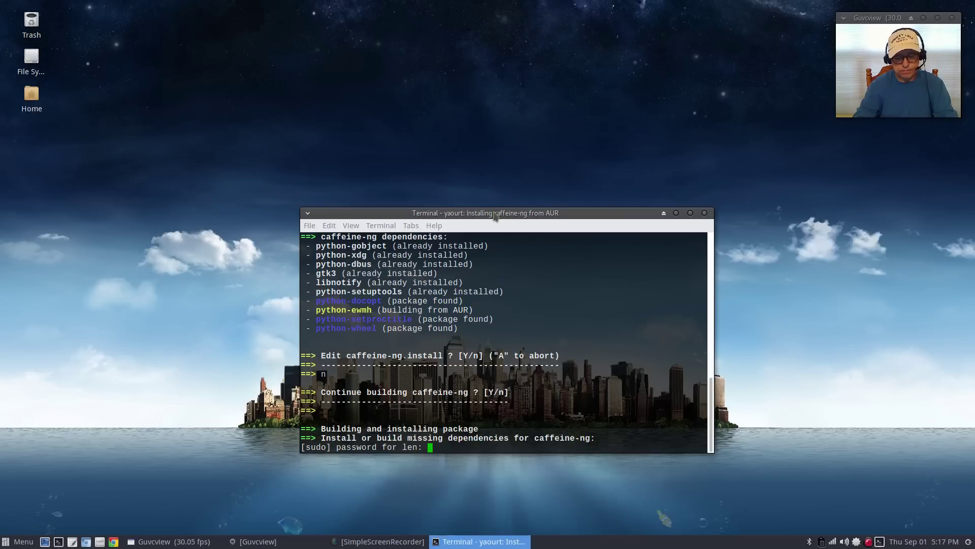
key(Return)
key(Return)
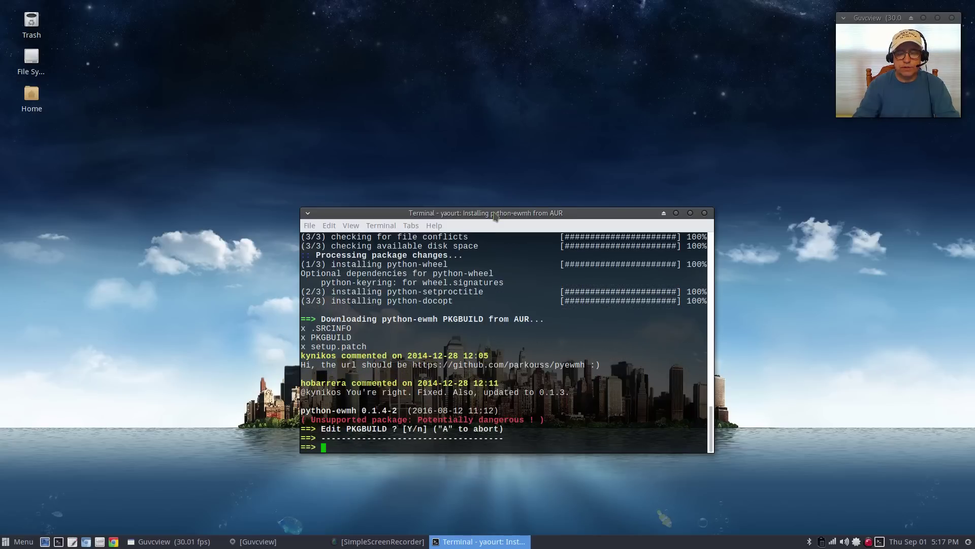
text(n)
key(Return)
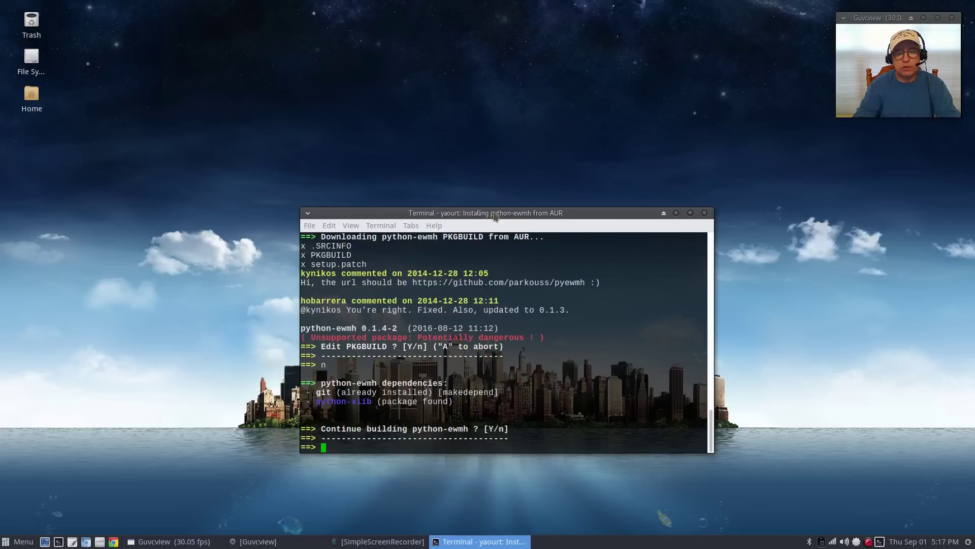
key(Return)
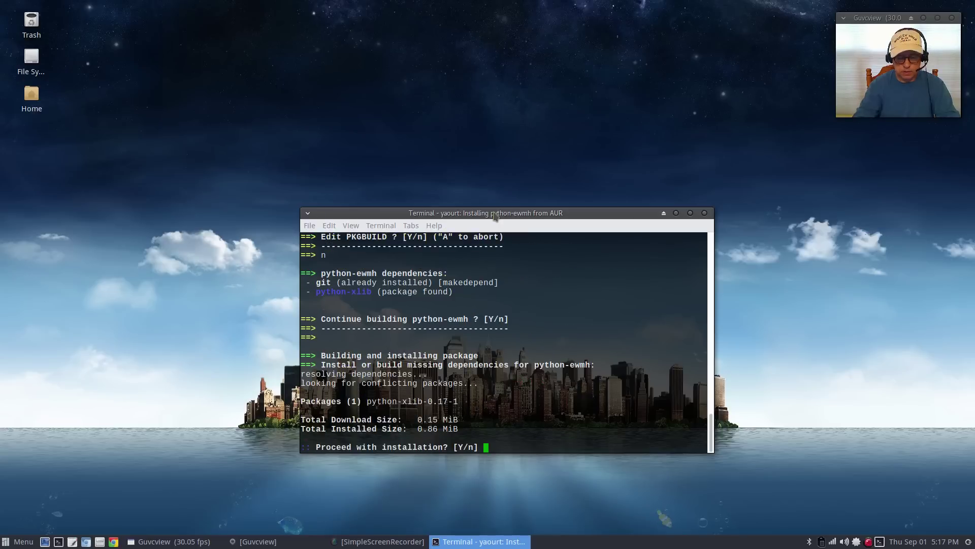
key(Return)
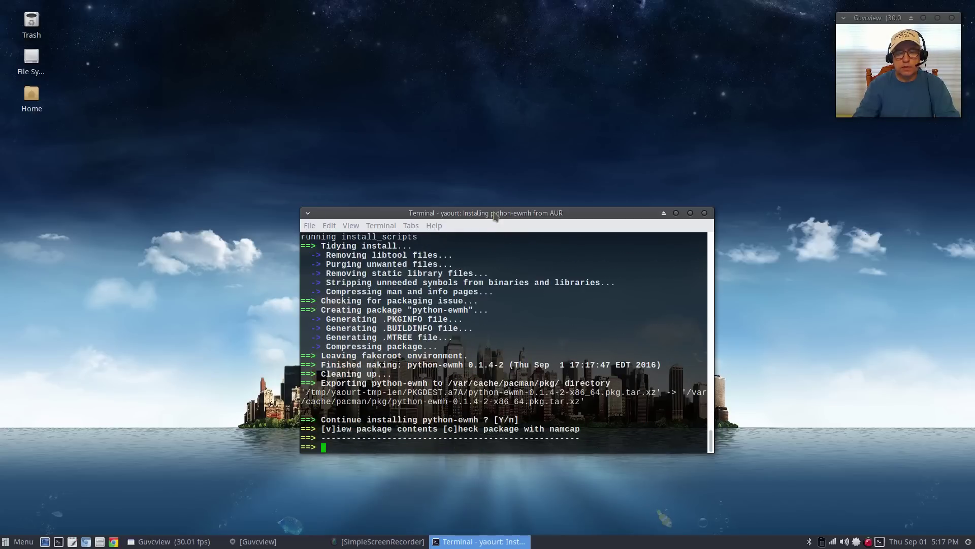
key(Return)
key(Return)
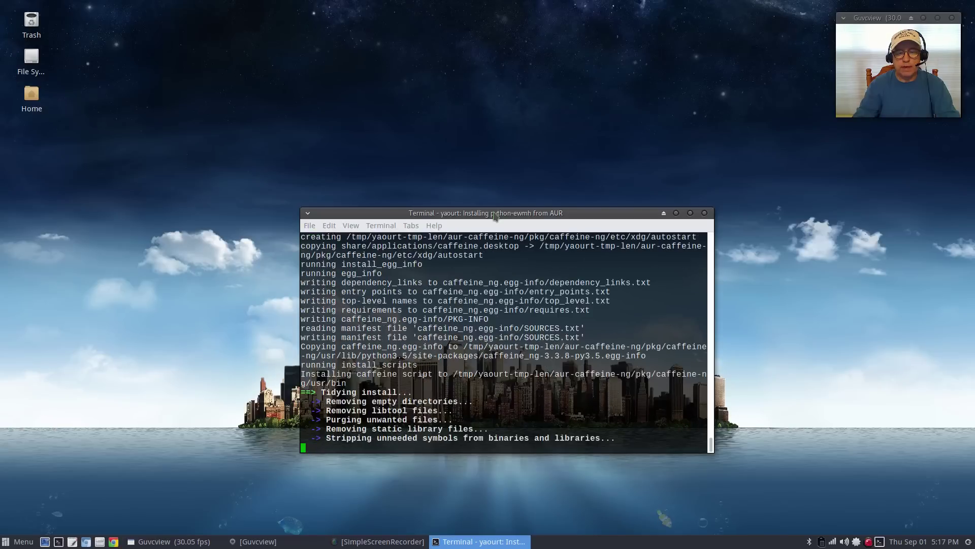
key(Return)
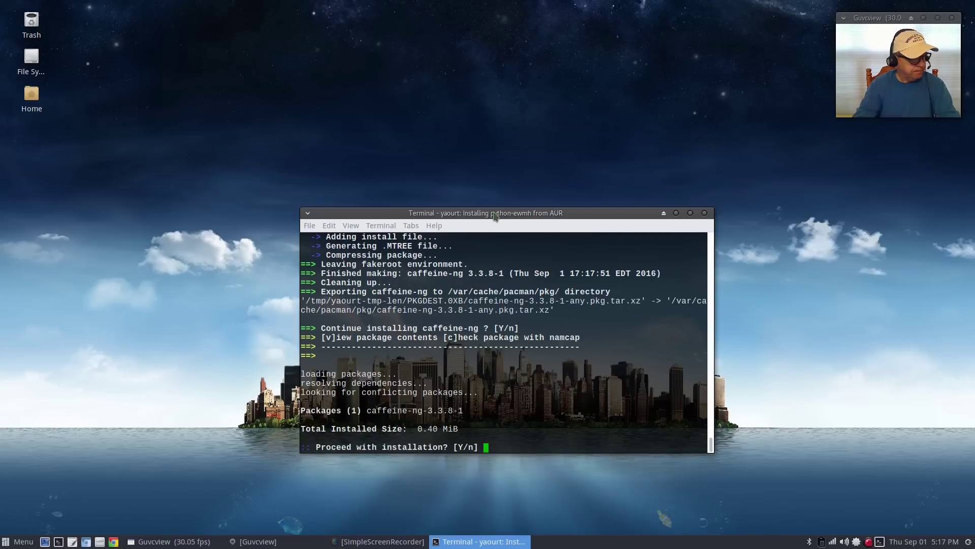
key(Return)
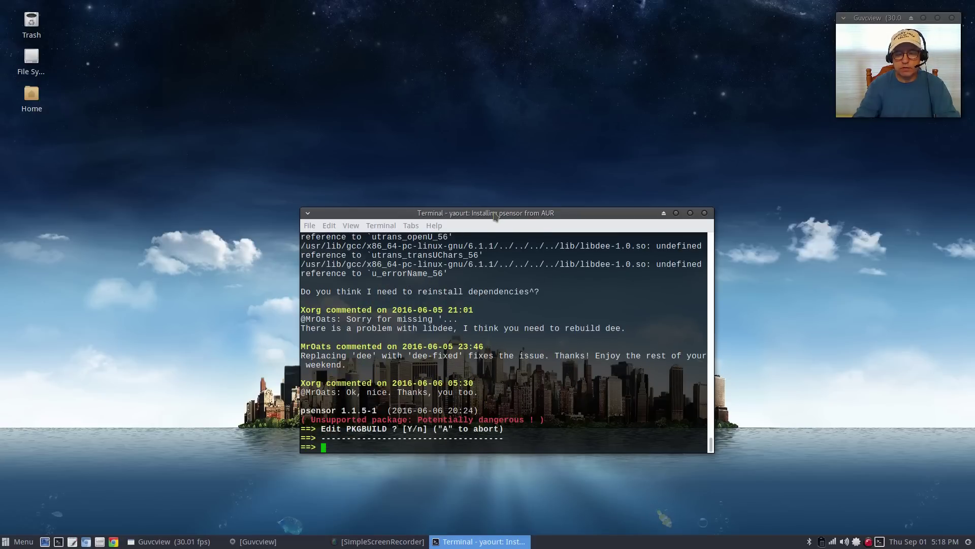
Decline editing the psensor PKGBUILD and confirm building and installing psensor 1.1.5-1.
text(n)
key(Return)
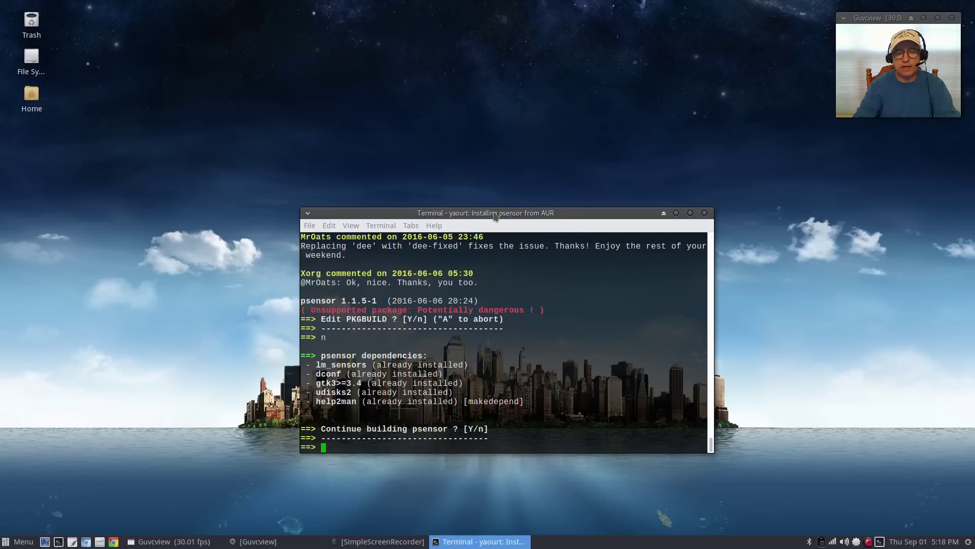
key(Return)
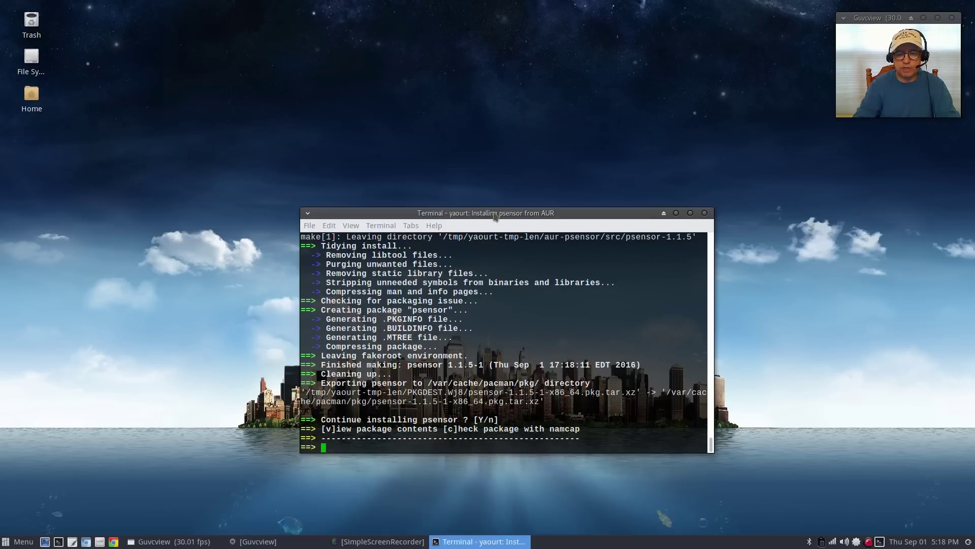
key(Return)
key(Return)
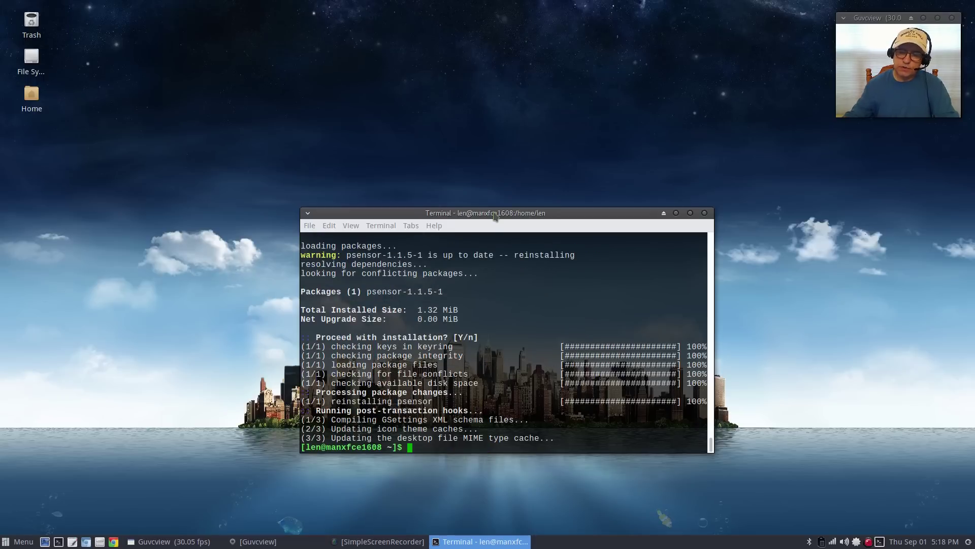
Drag the Terminal window near the top of the screen, then search 'sc' in the Whisker Menu and dismiss it.
drag(507, 212, 473, 34)
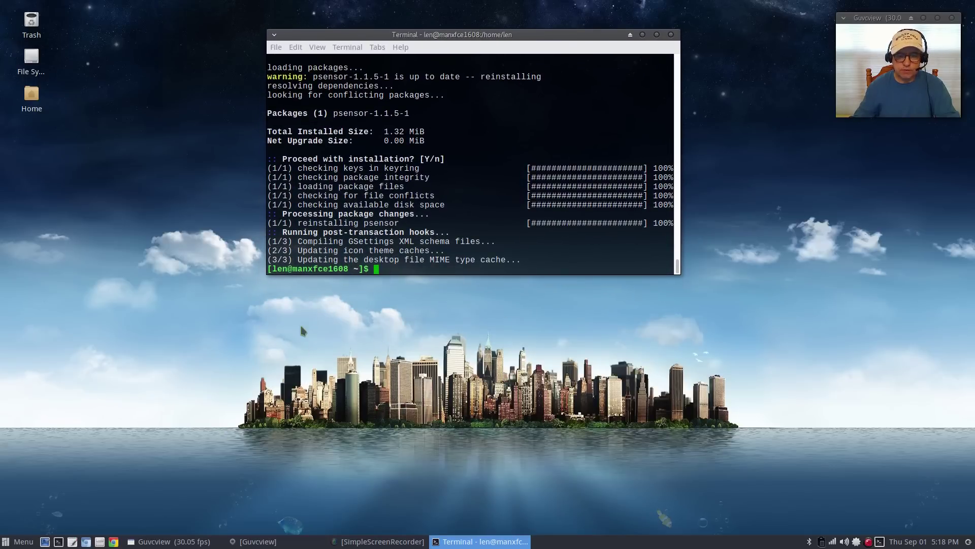
click(25, 542)
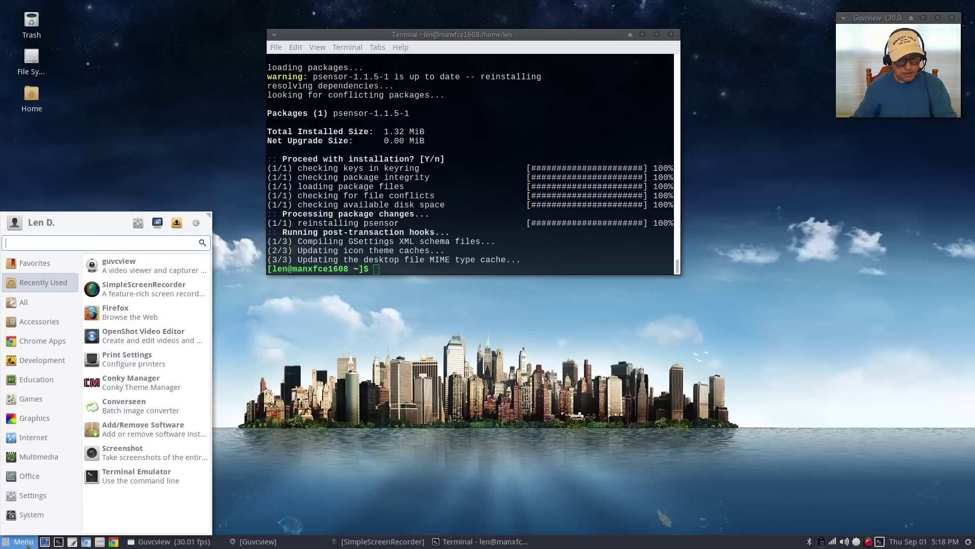
text(sc)
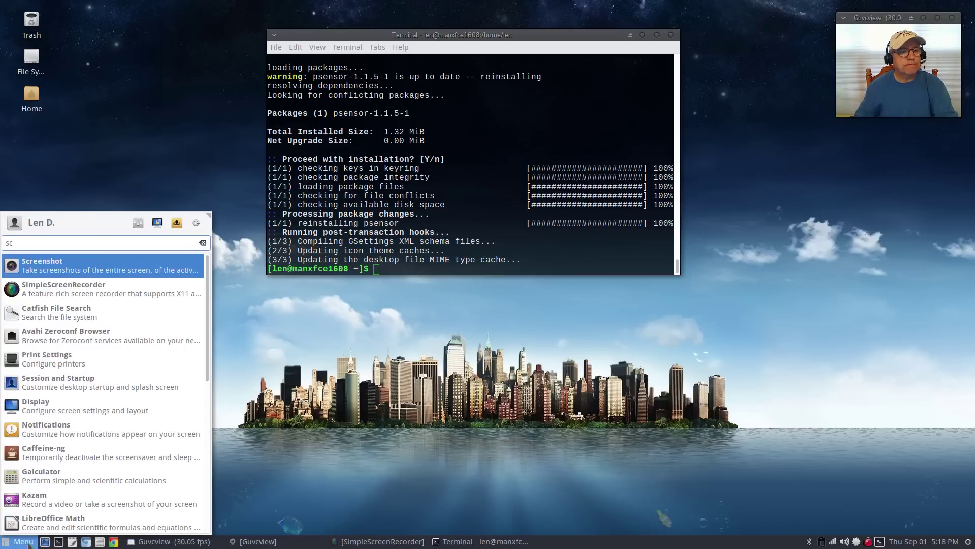
click(323, 343)
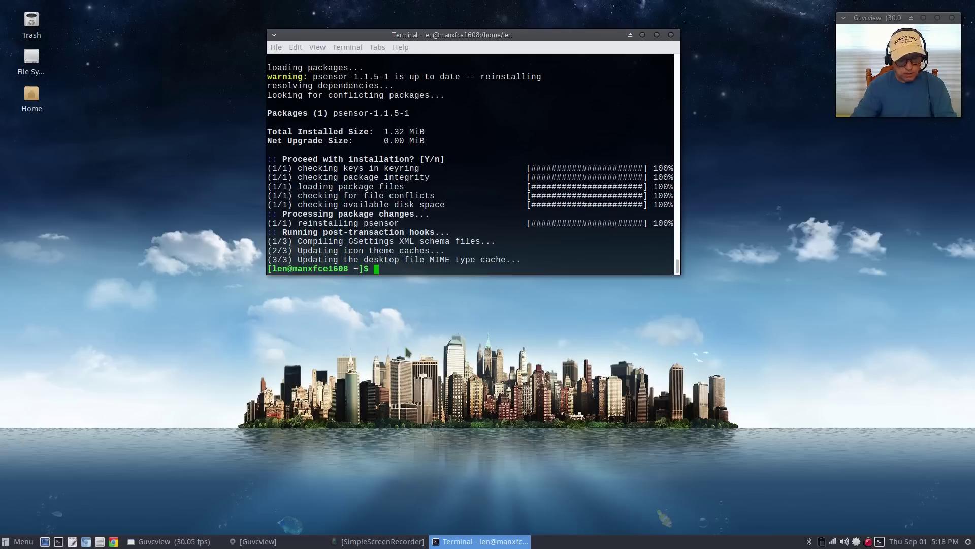
Install xscreensaver, redshift, synapse and clipit with pacman, changing redshift-gtk to redshift and confirming.
text(sudo pa)
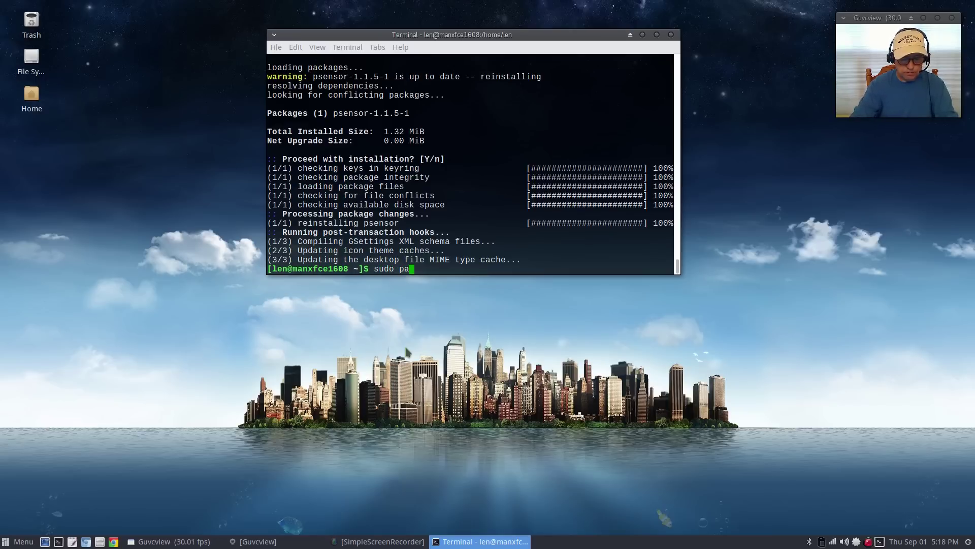
text(cman -S)
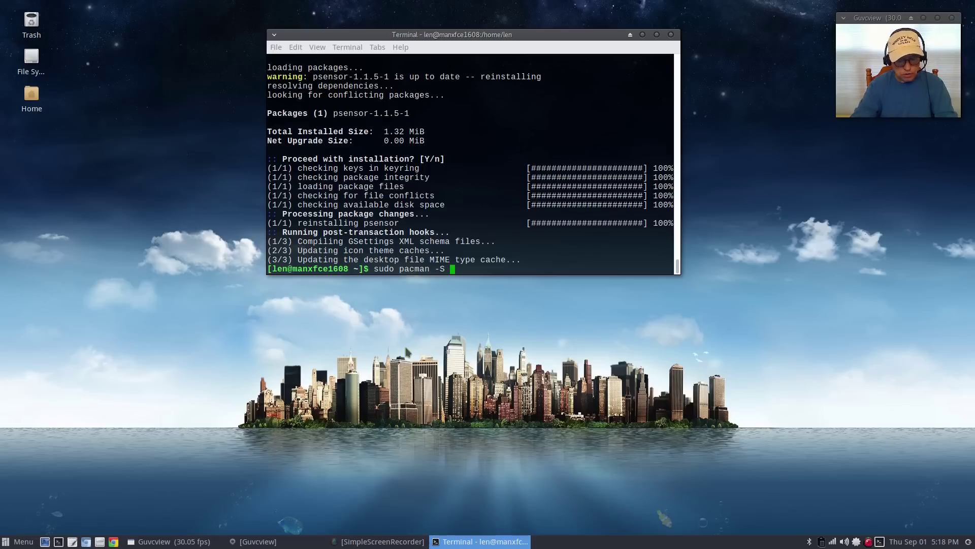
text( xscreen)
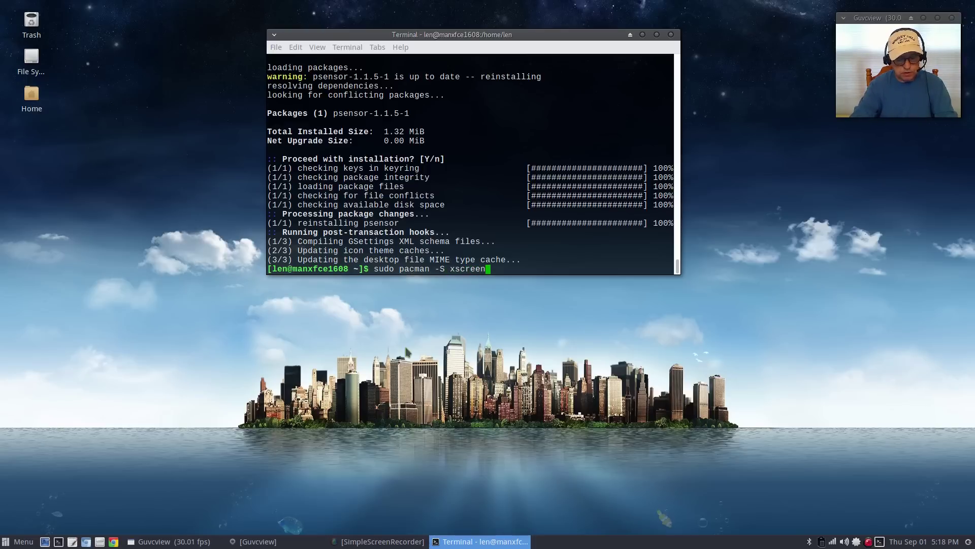
text(saver)
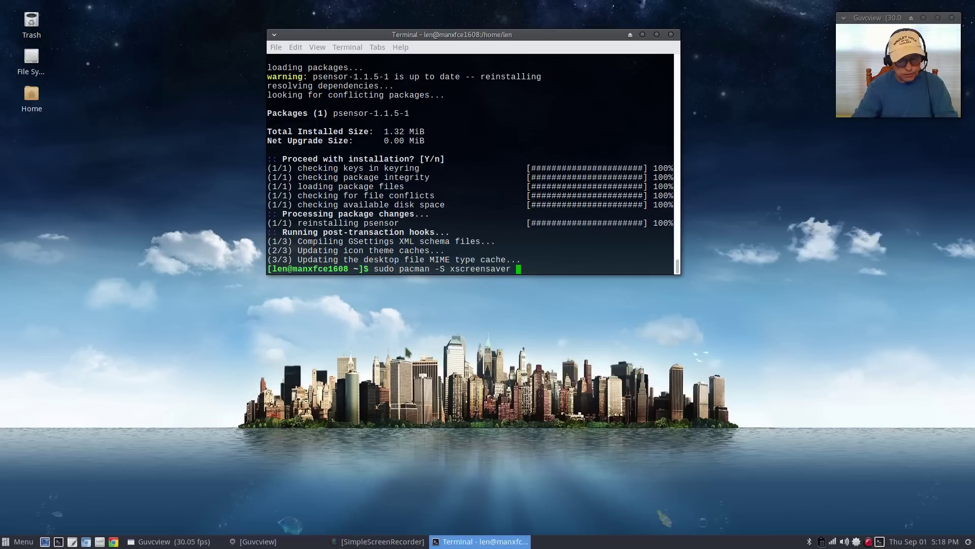
text( redshift)
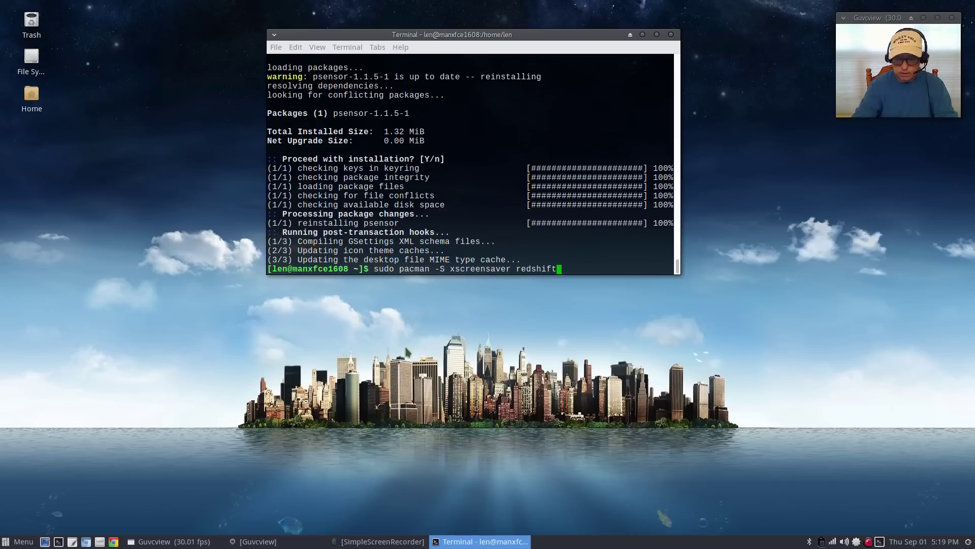
text(-gtk )
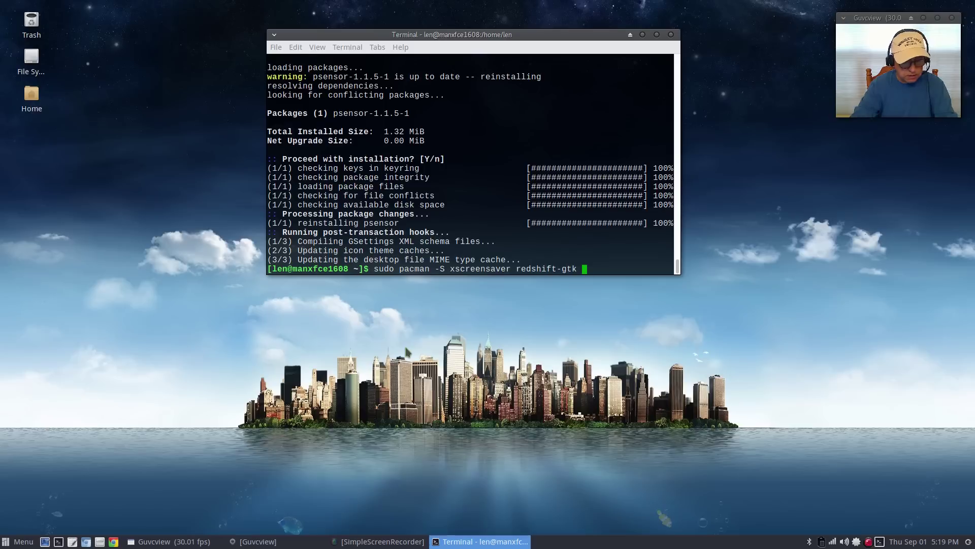
text(synap)
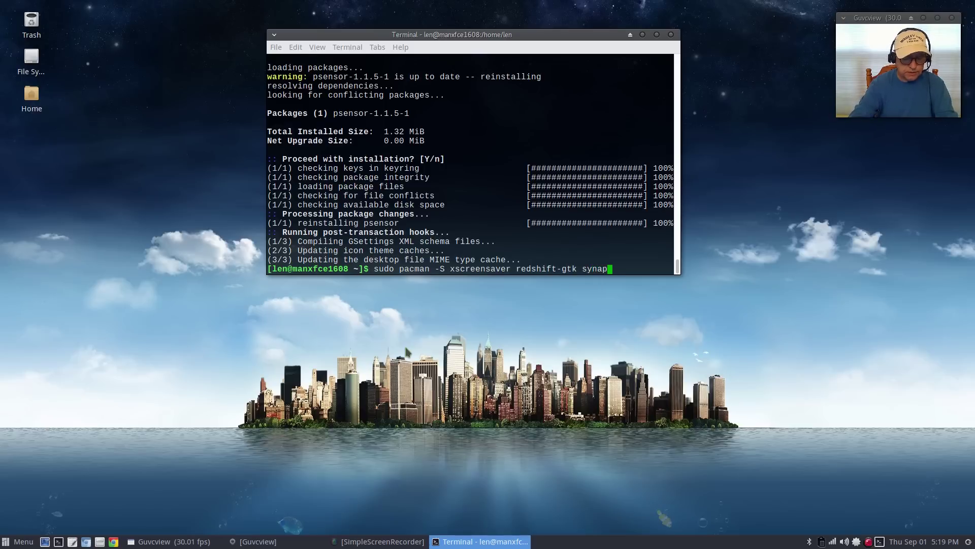
text(se)
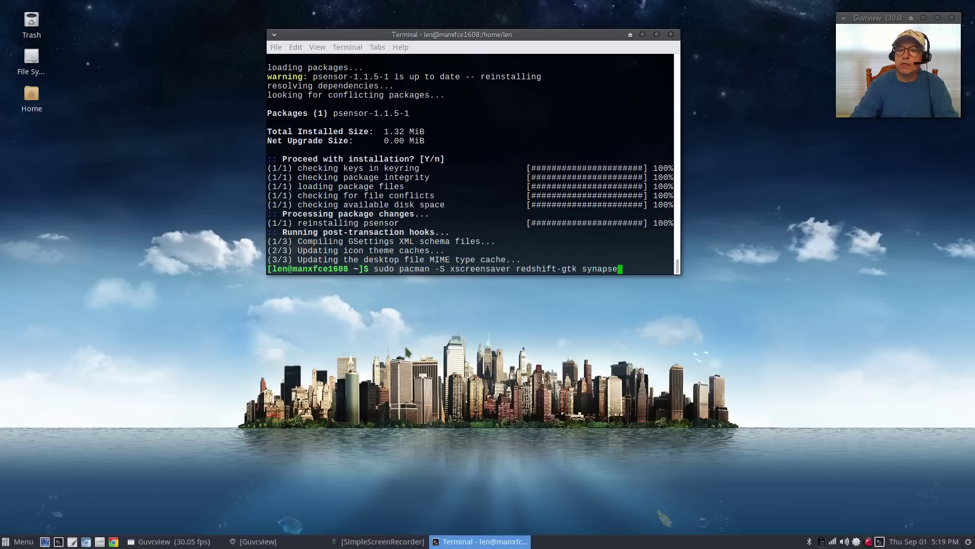
text( clip)
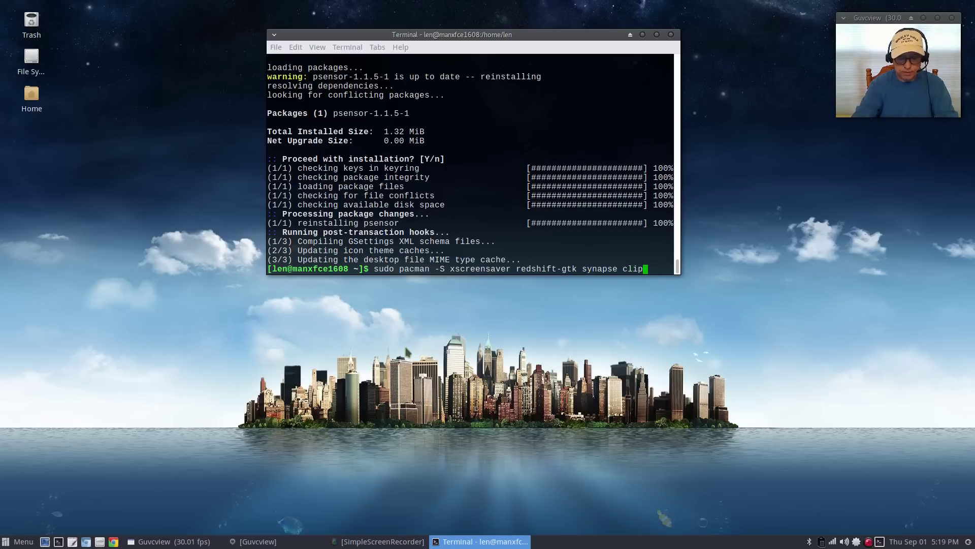
text(it)
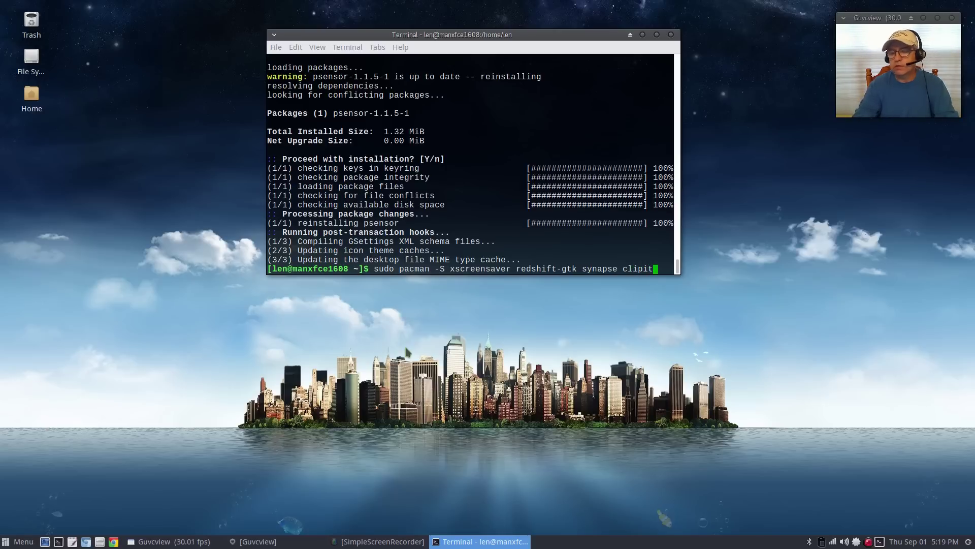
key(Return)
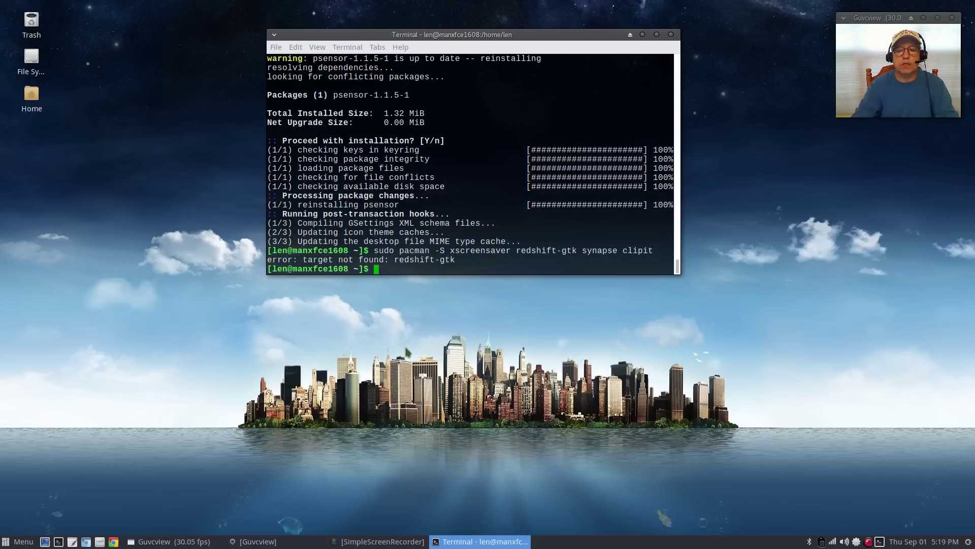
key(Up)
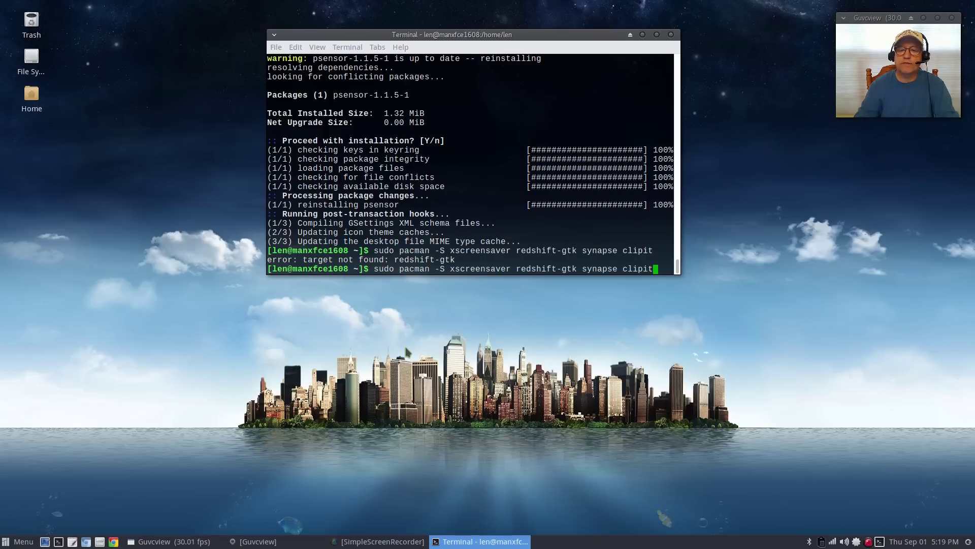
key(Left)
key(Left)
key(Left)
key(Left)
key(Left)
key(Left)
key(Left)
key(Left)
key(Left)
key(Left)
key(Left)
key(Left)
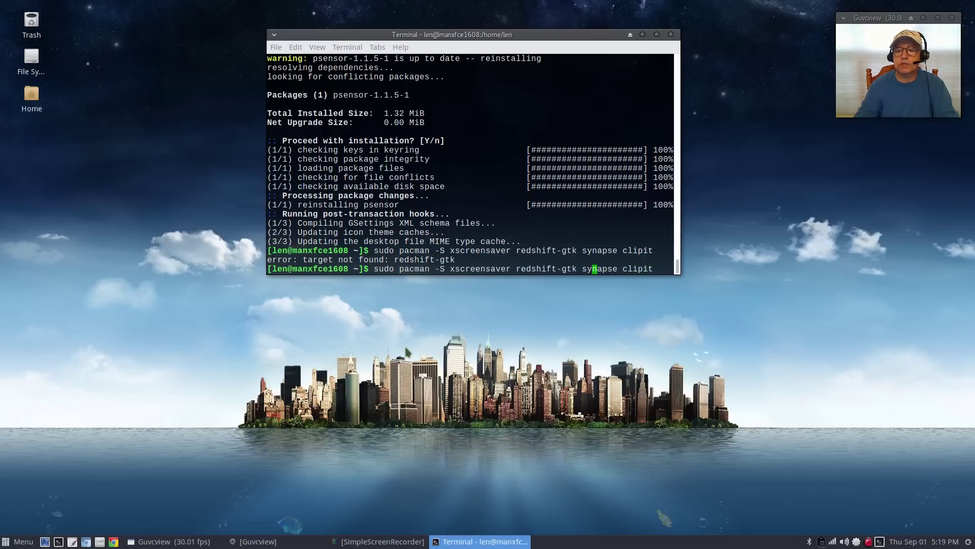
key(Left)
key(Left)
key(Left)
key(BackSpace)
key(BackSpace)
key(BackSpace)
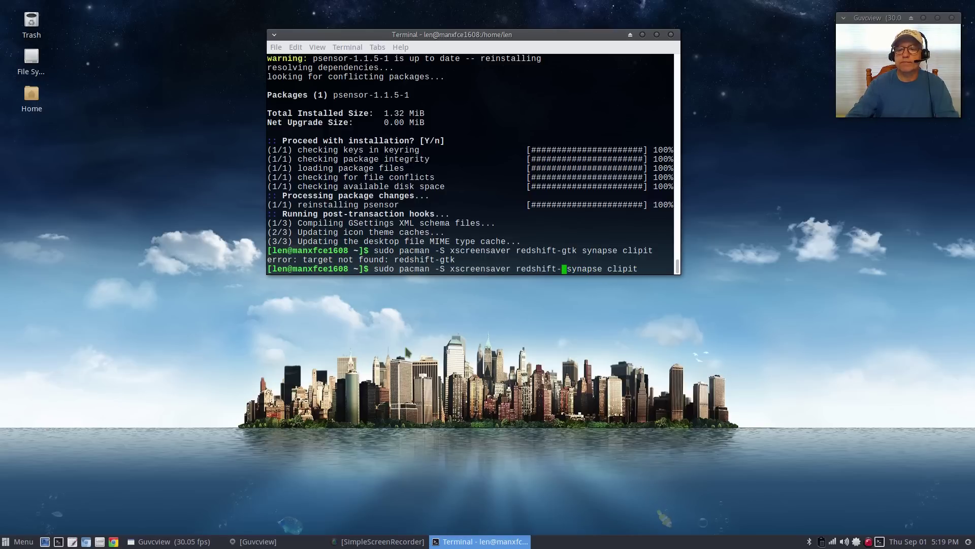
key(BackSpace)
key(Return)
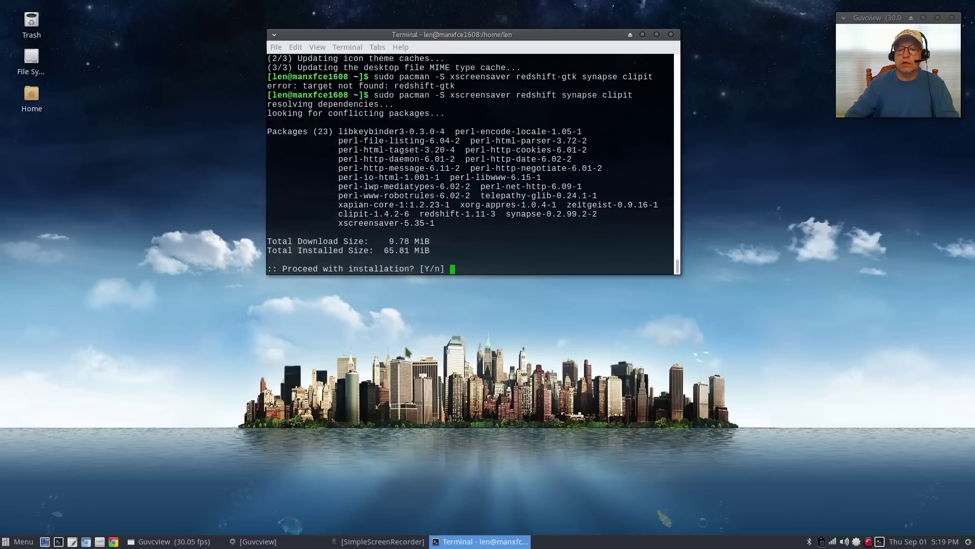
key(Return)
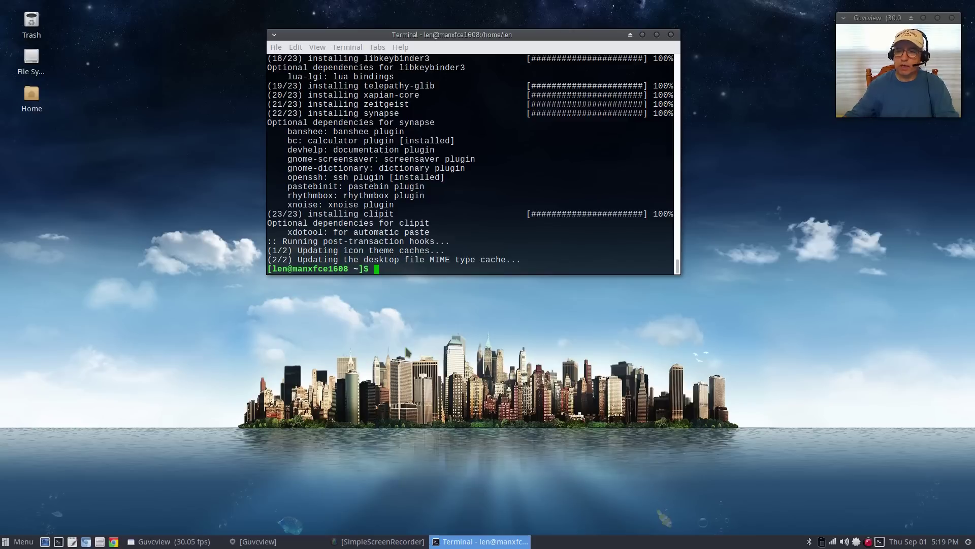
Close the finished Terminal and launch Caffeine-ng from the Accessories menu.
click(670, 34)
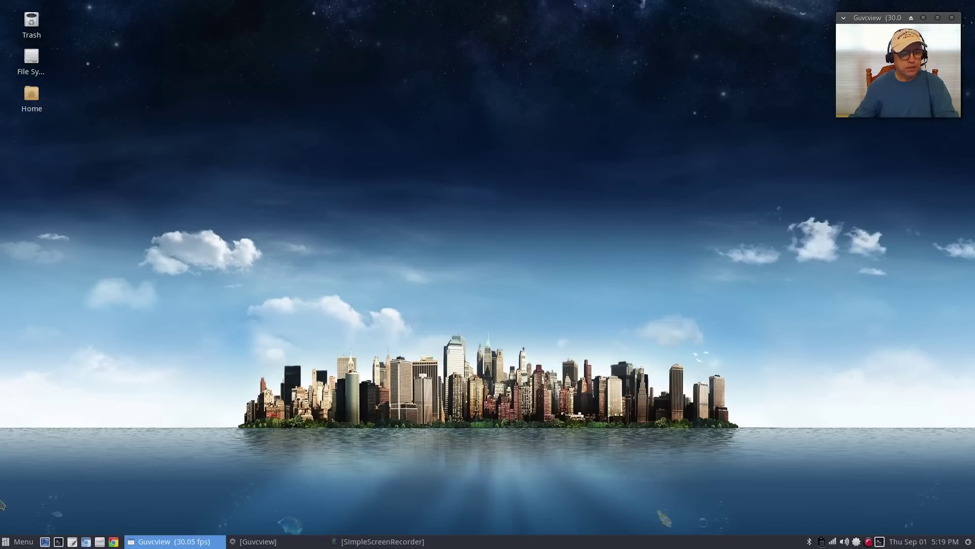
click(18, 542)
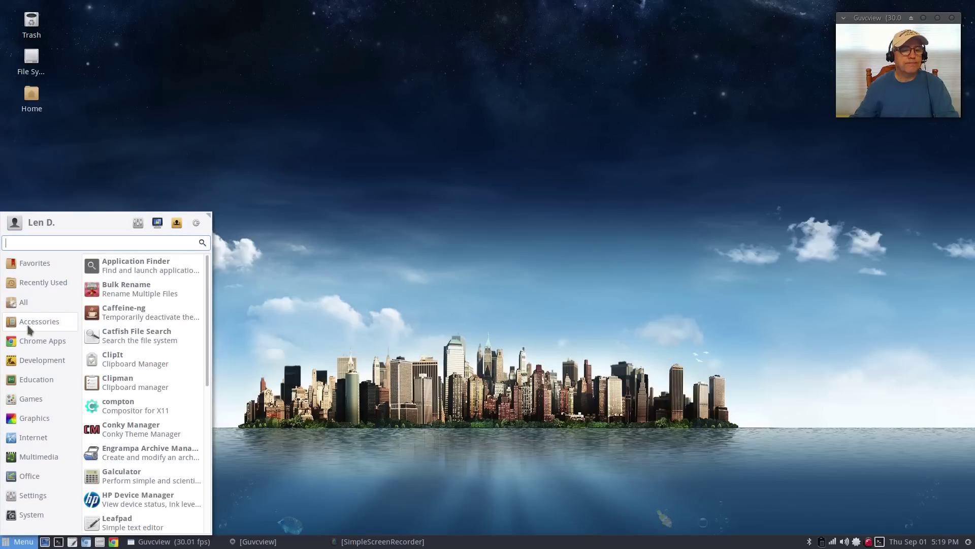
click(126, 316)
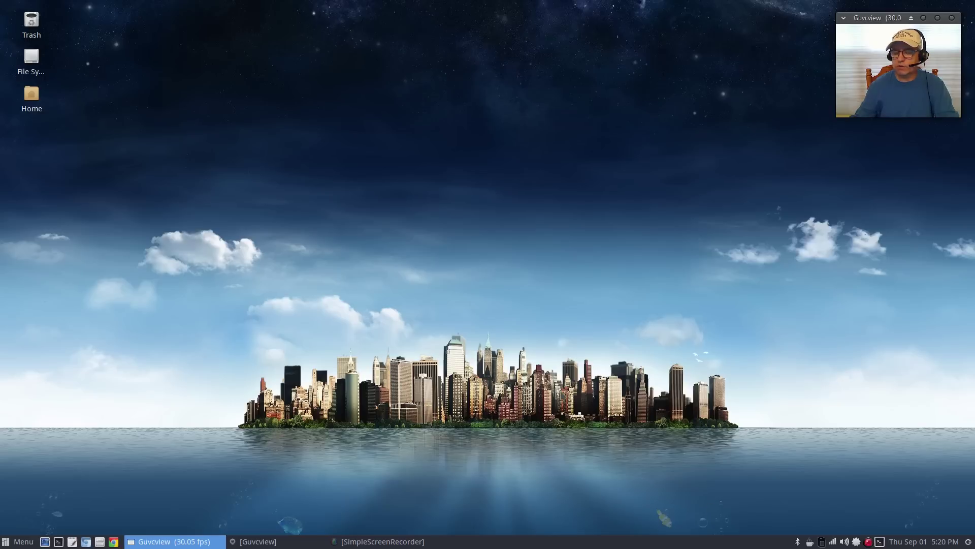
Launch ClipIt with clipboard history saving enabled and quit Clipman from its tray icon.
click(21, 542)
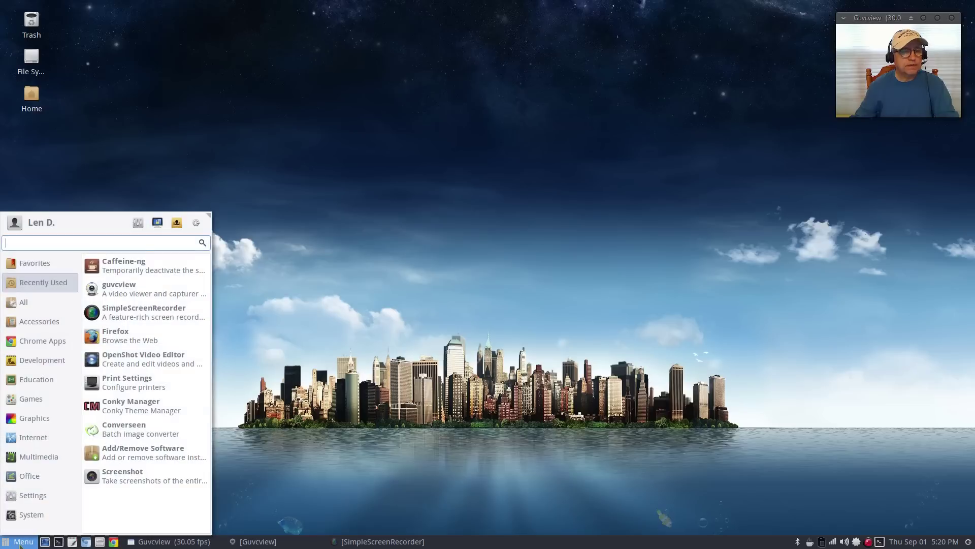
mouse_move(44, 328)
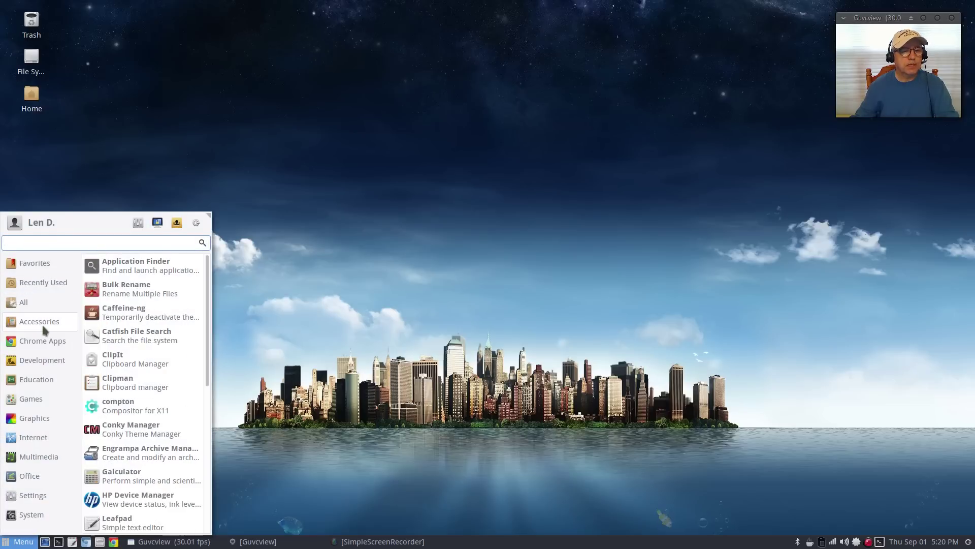
click(110, 359)
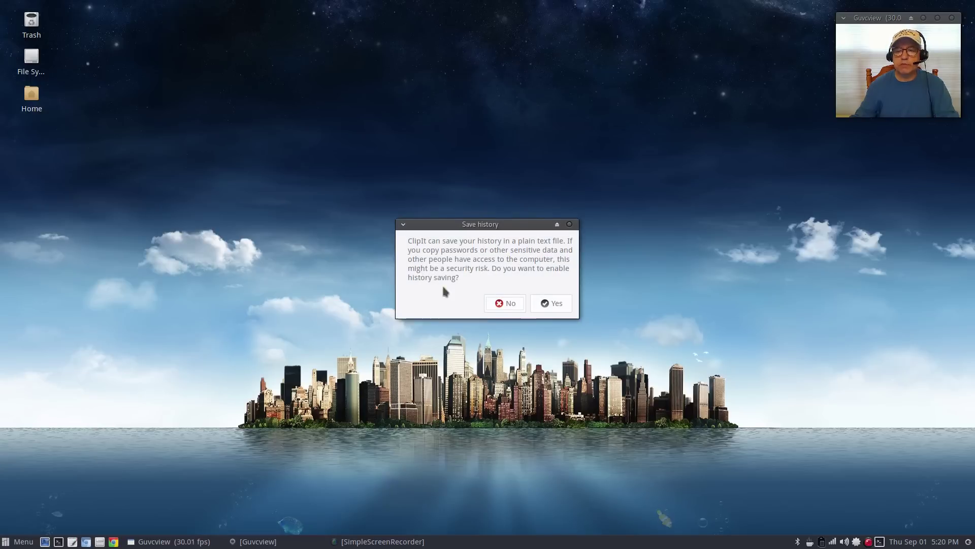
click(542, 307)
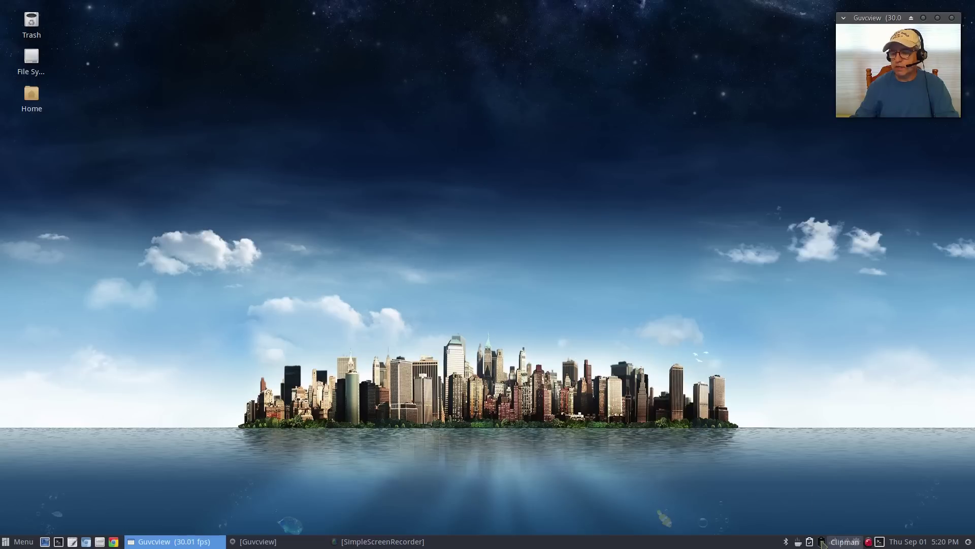
right_click(821, 542)
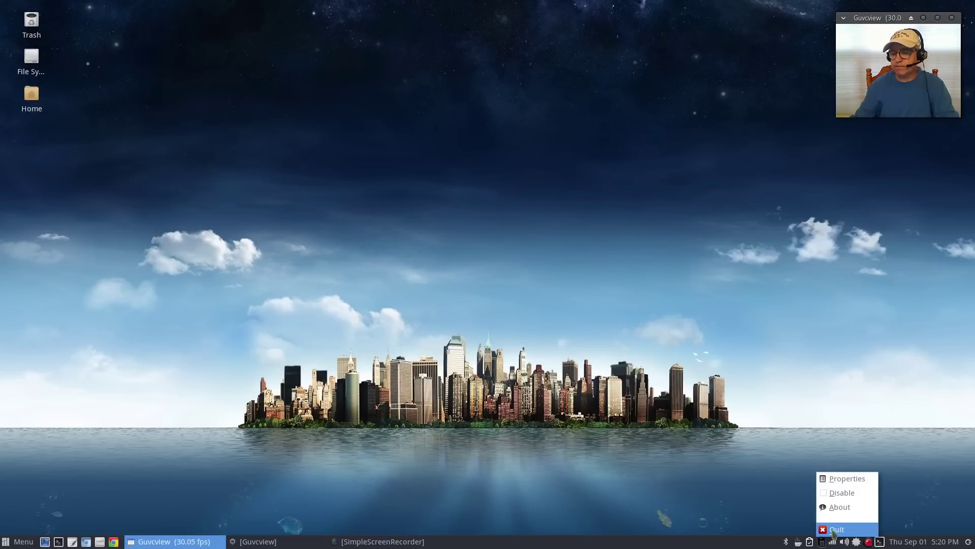
click(835, 529)
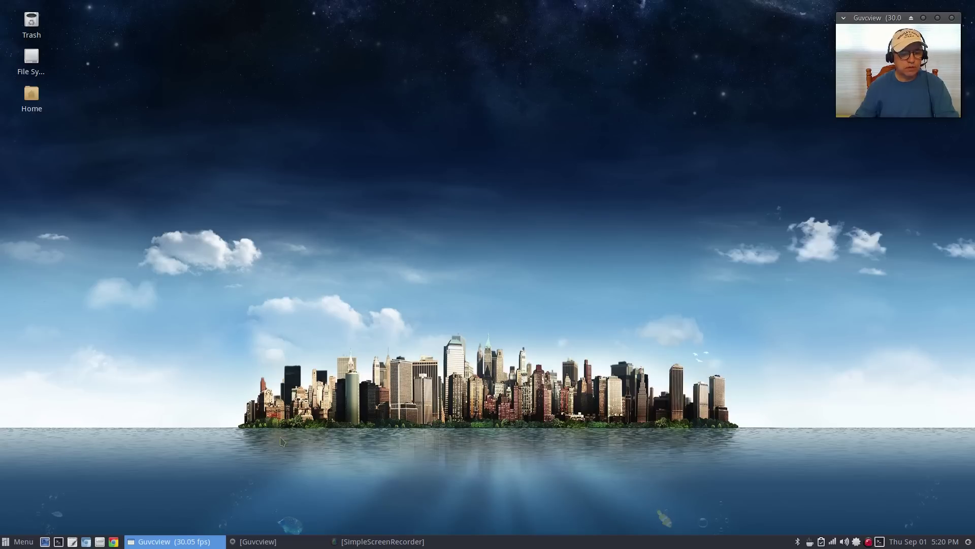
Launch Redshift from the Accessories category of the Whisker Menu.
click(20, 542)
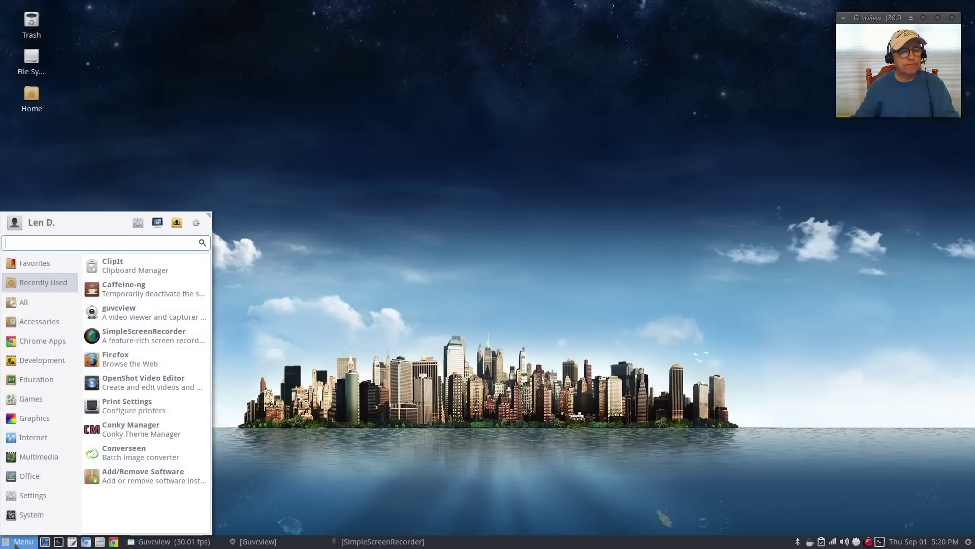
click(44, 322)
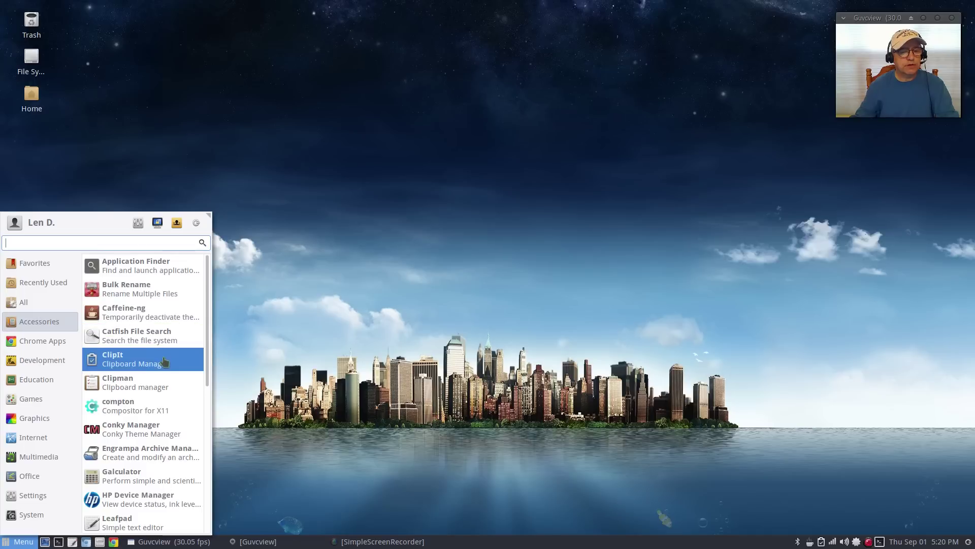
scroll(135, 462, down, 3)
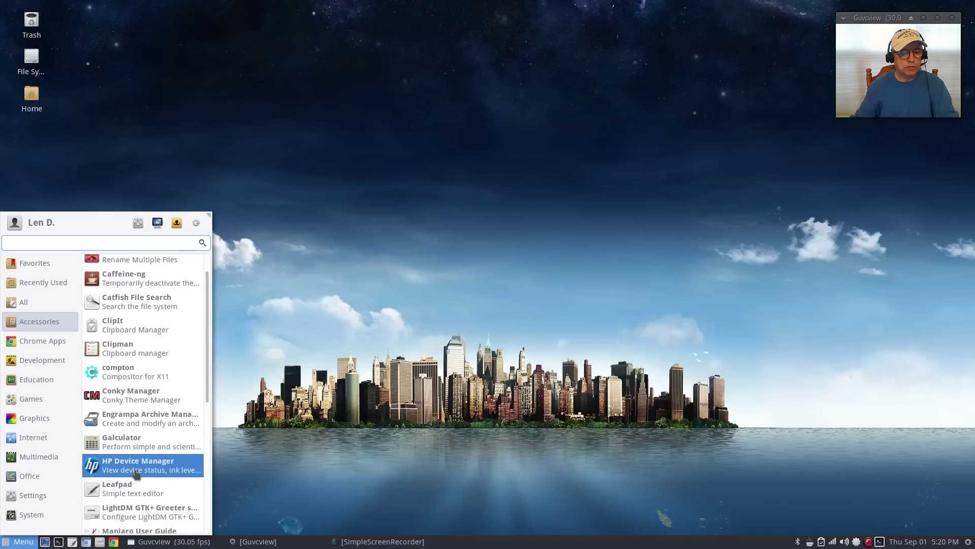
scroll(136, 477, down, 6)
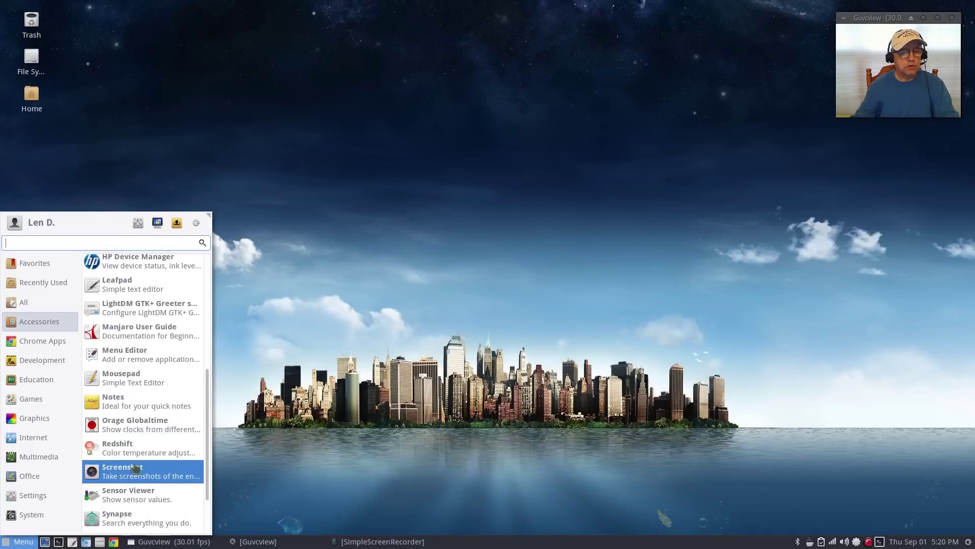
click(122, 454)
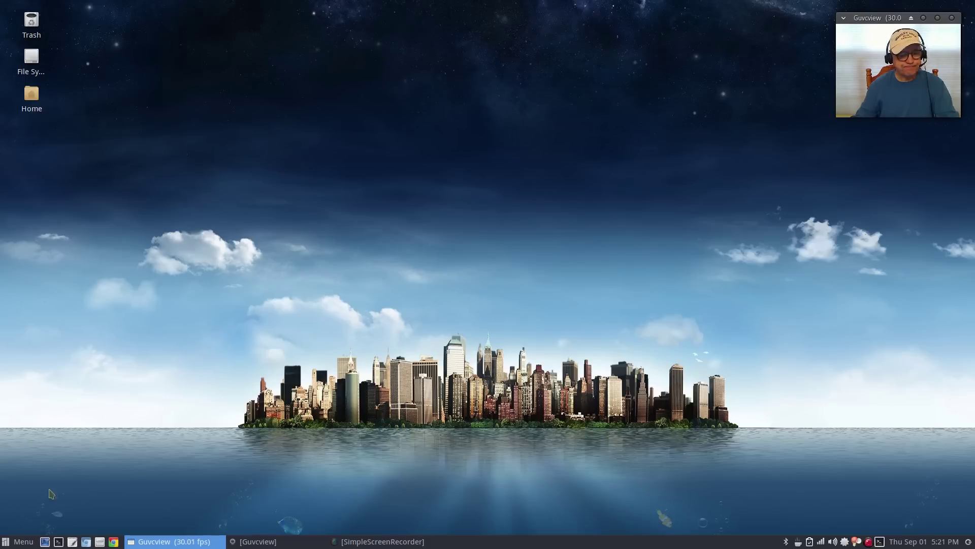
Launch Synapse from Accessories and enable Startup on login in its Preferences.
click(14, 543)
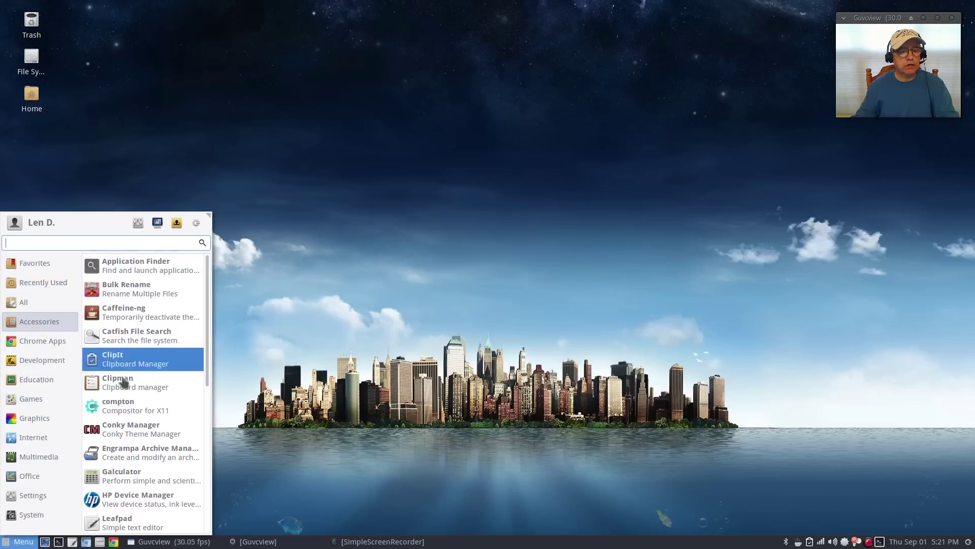
scroll(128, 457, down, 6)
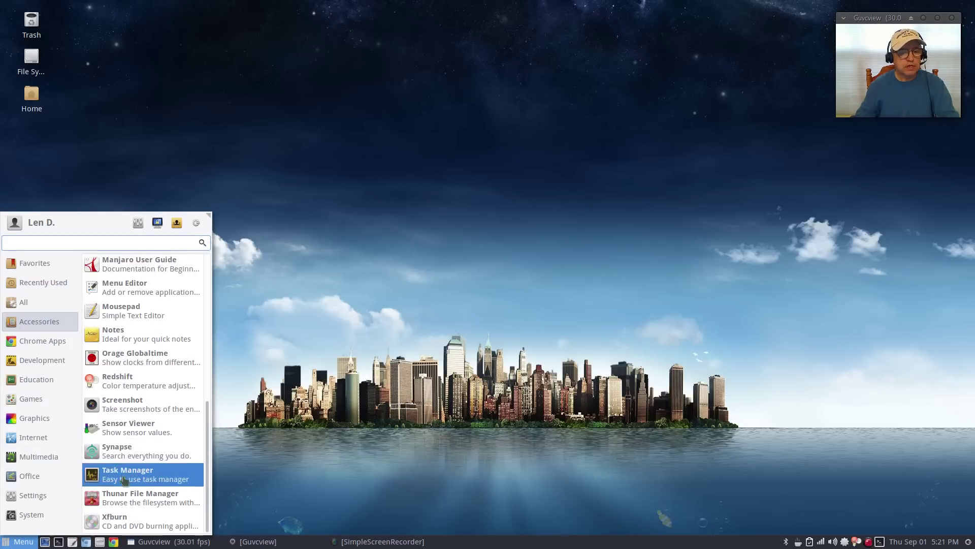
click(124, 455)
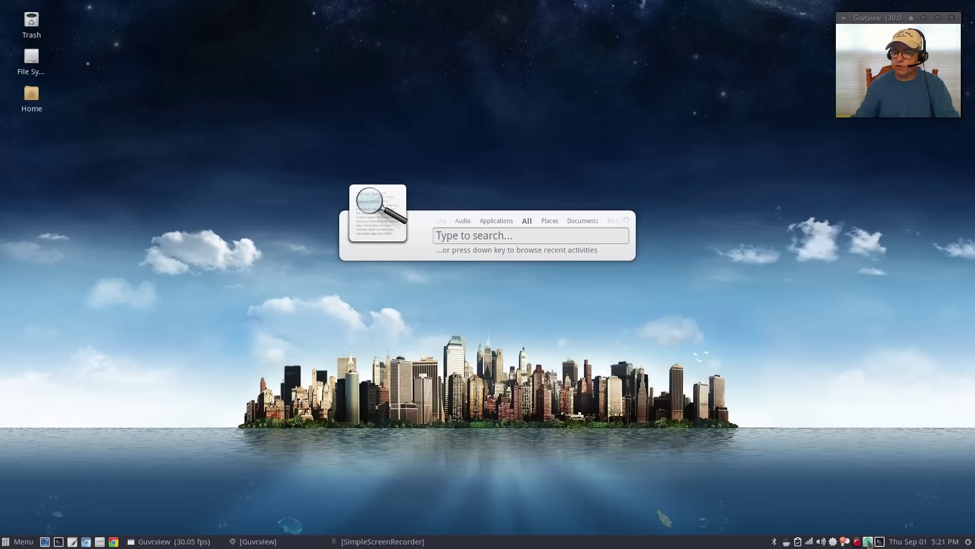
click(626, 222)
click(650, 229)
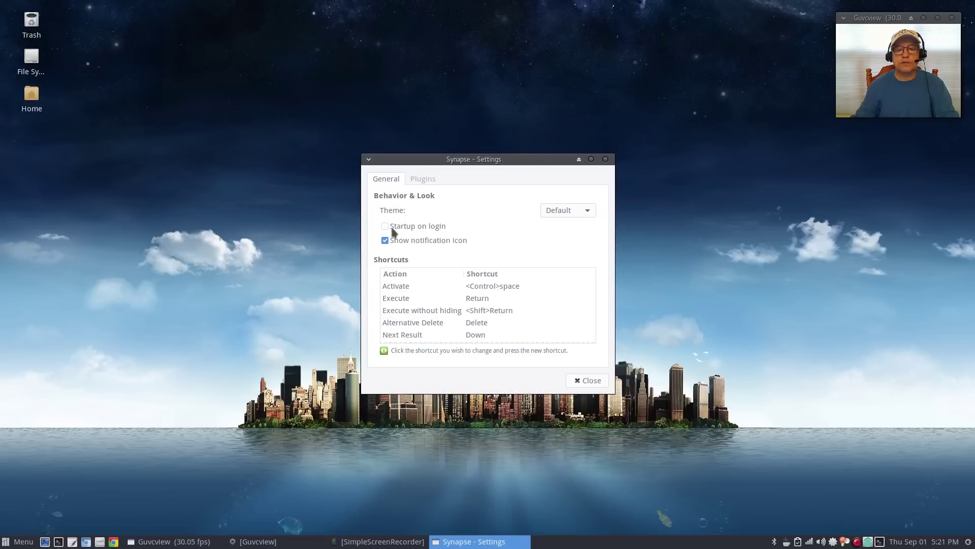
click(384, 229)
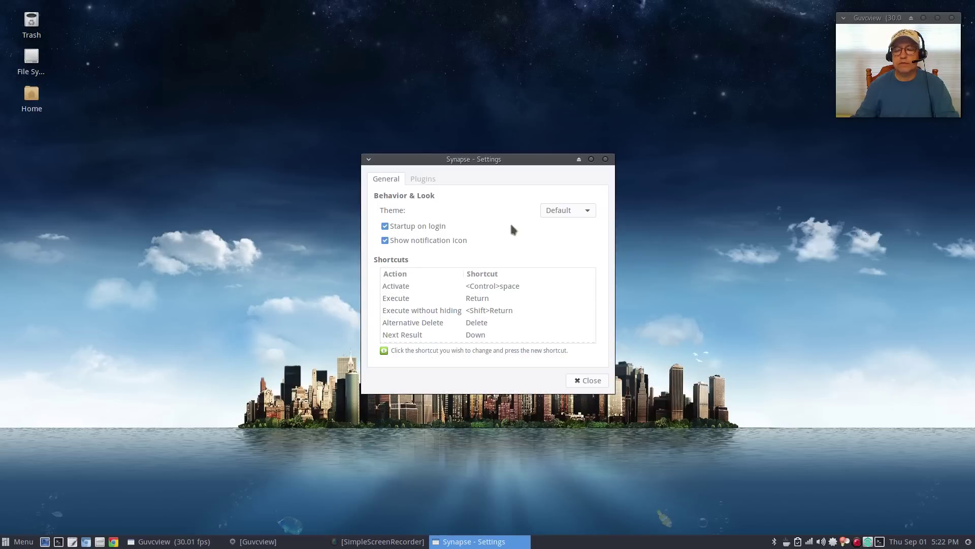
click(595, 381)
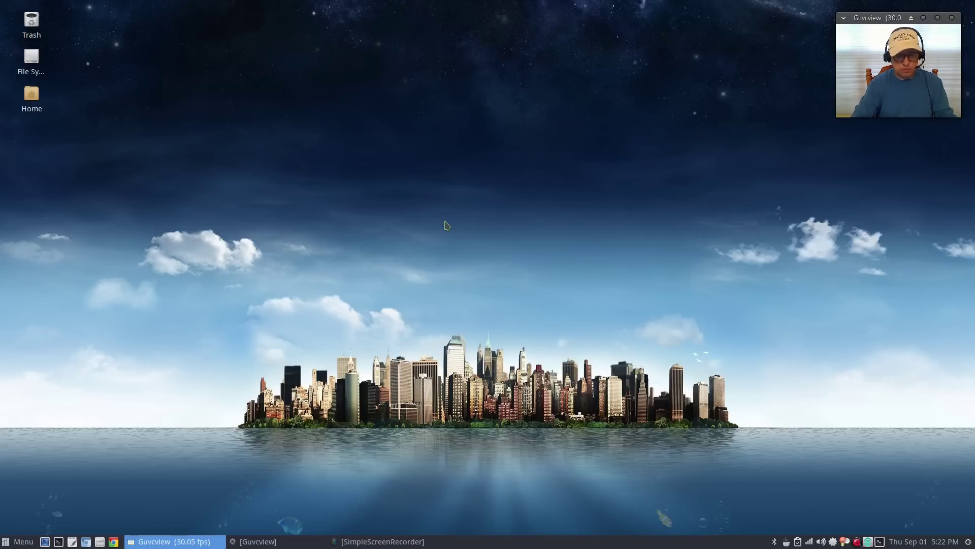
Launch Firefox through a Synapse search for 'fir', then close its window.
key(ctrl+space)
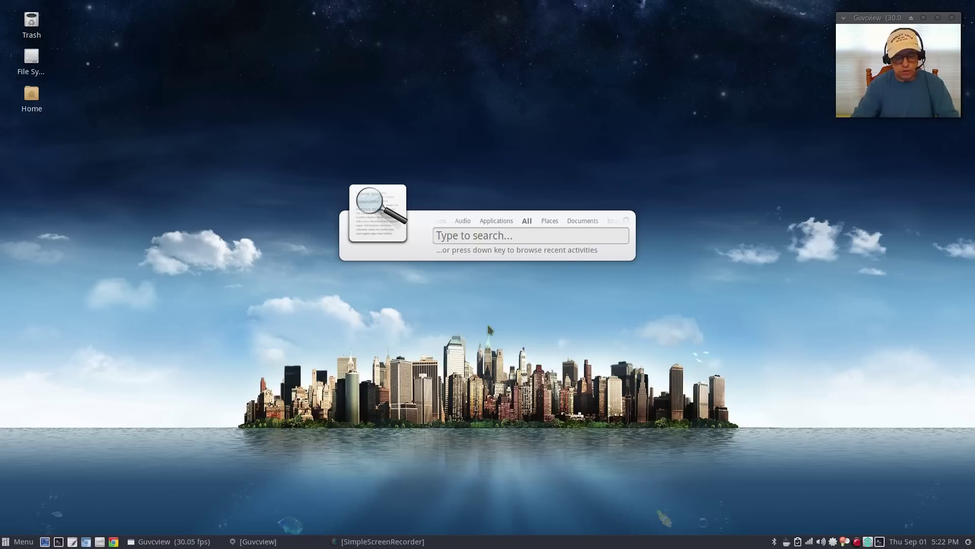
text(fir)
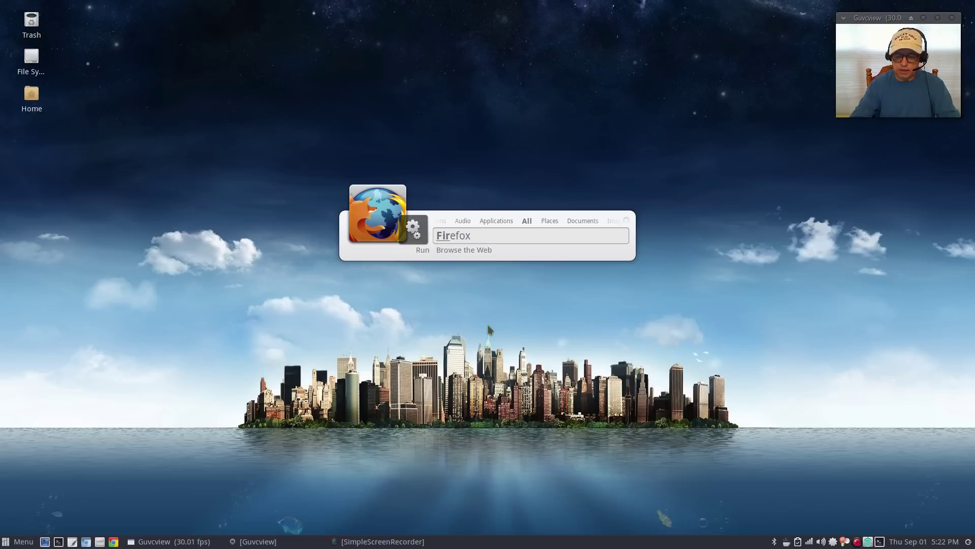
key(Return)
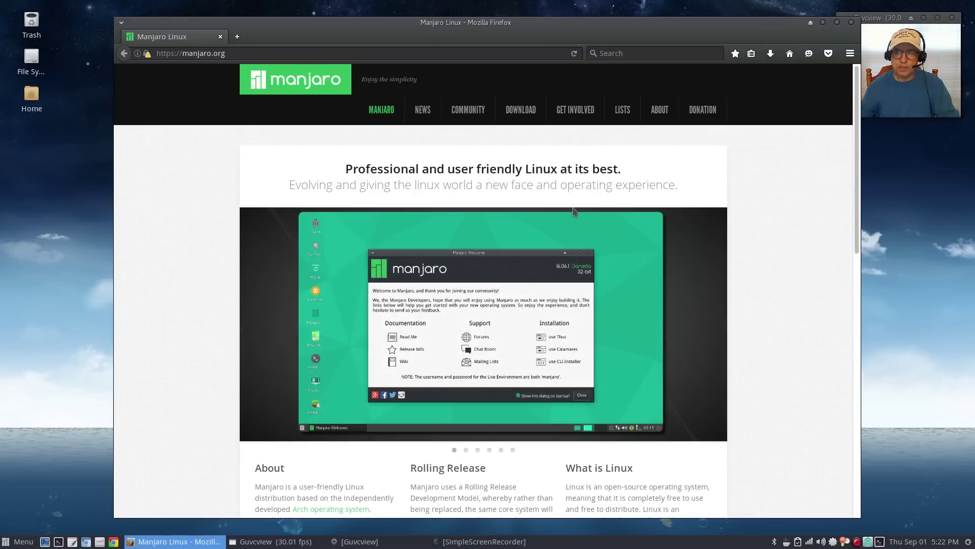
click(851, 23)
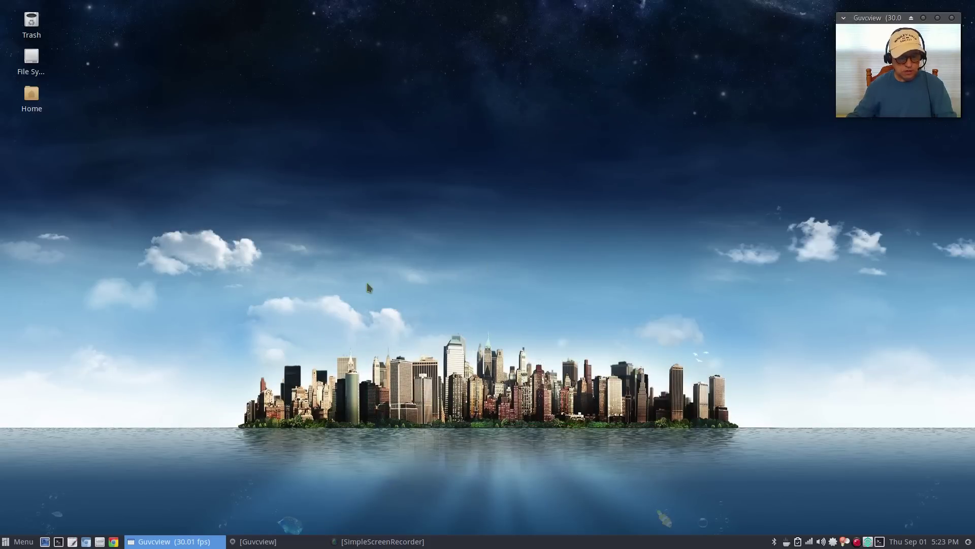
Launch Leafpad through a Synapse search for 'leaf', then close the empty editor.
key(ctrl+space)
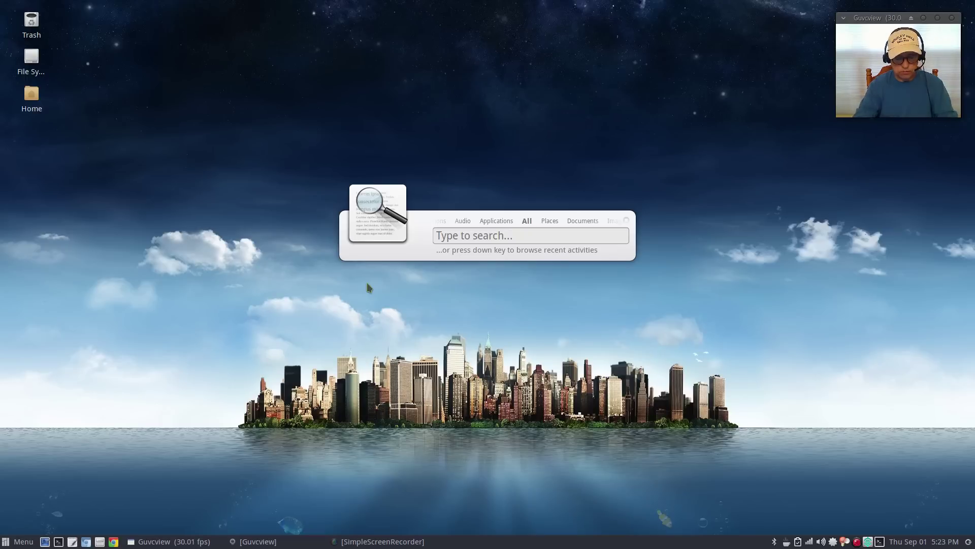
text(leaf)
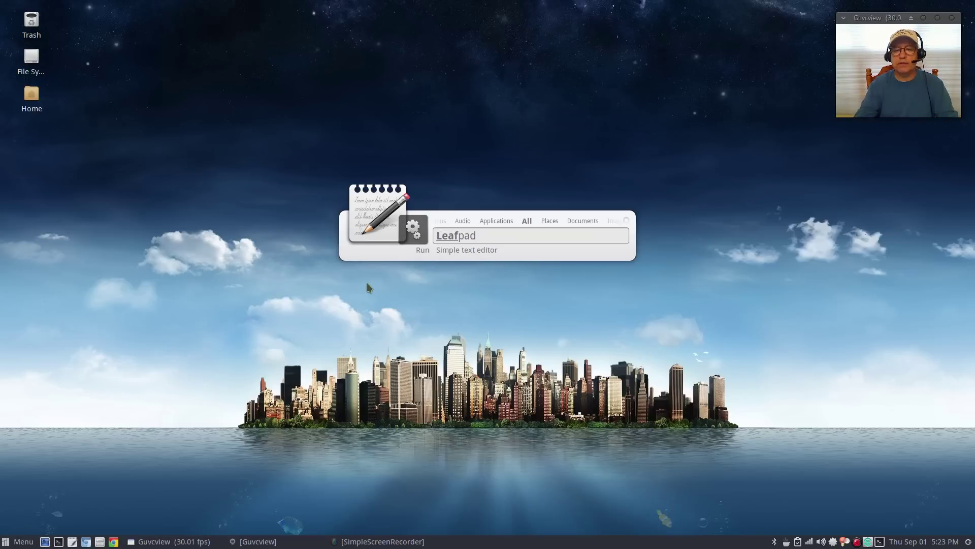
key(Return)
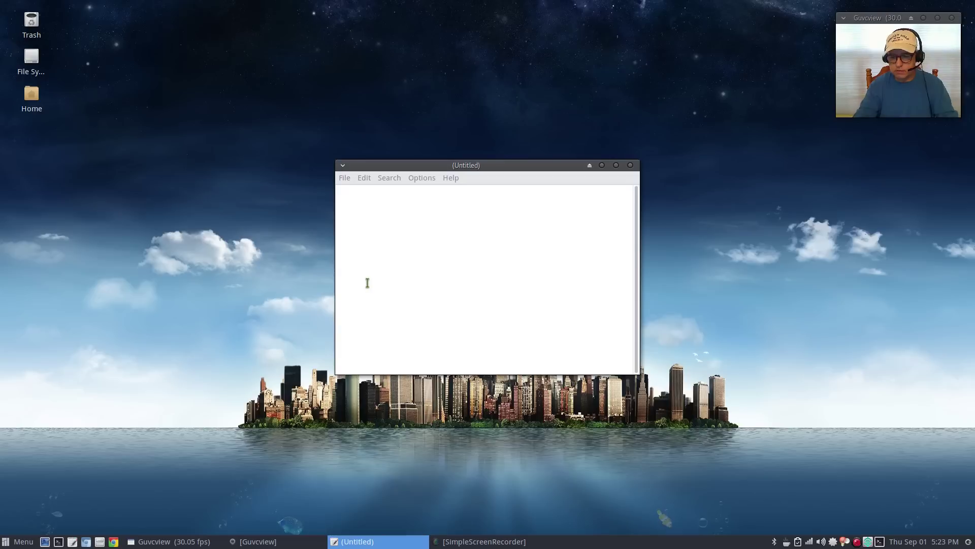
click(630, 165)
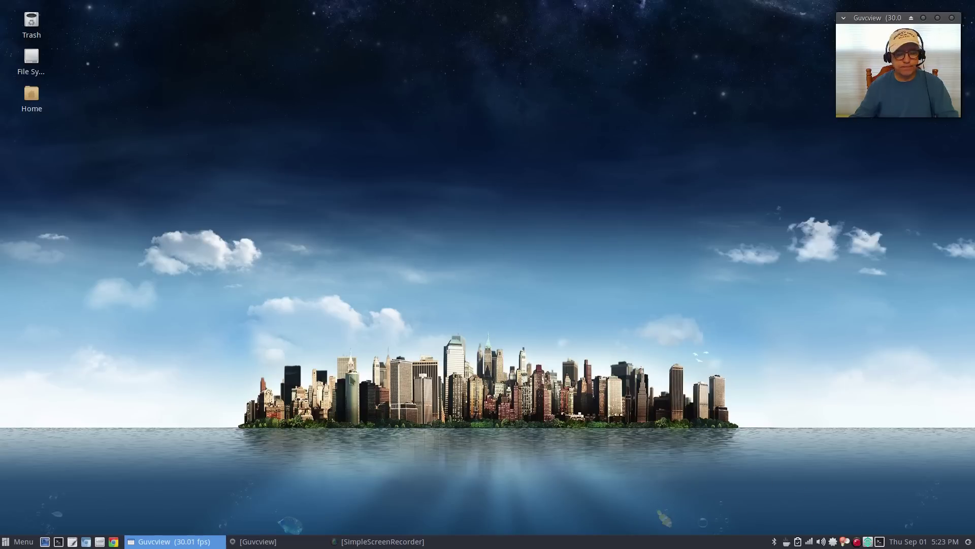
Launch Psensor from the System category and enlarge its window to show every sensor.
click(17, 541)
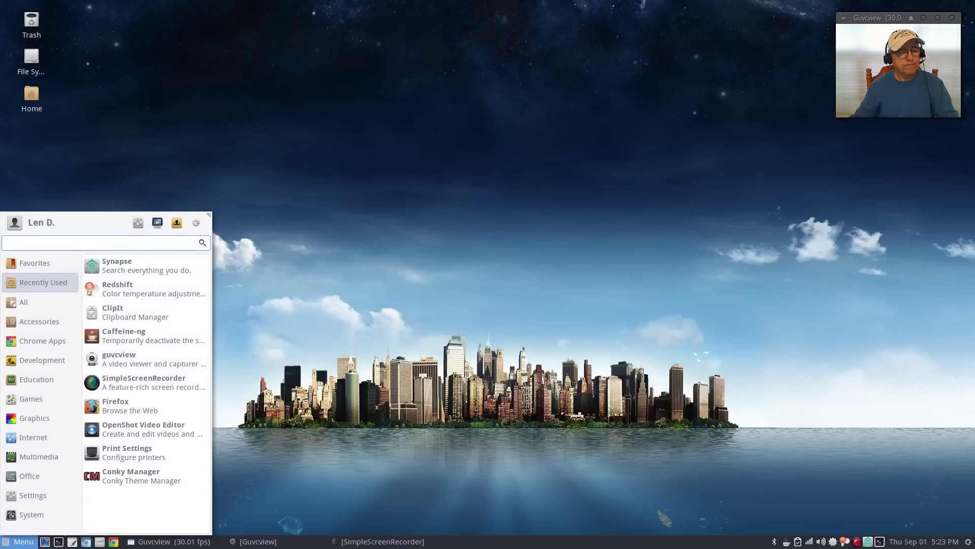
click(30, 514)
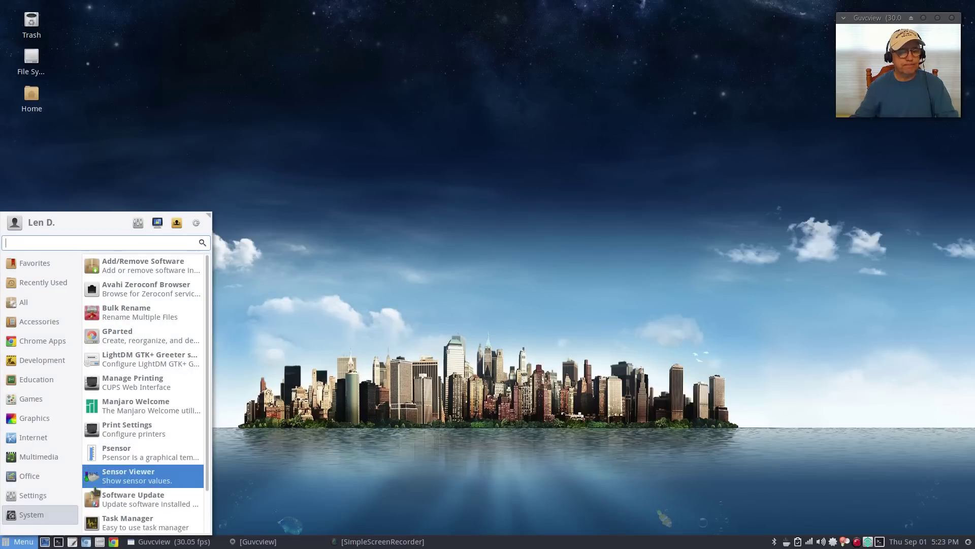
click(115, 454)
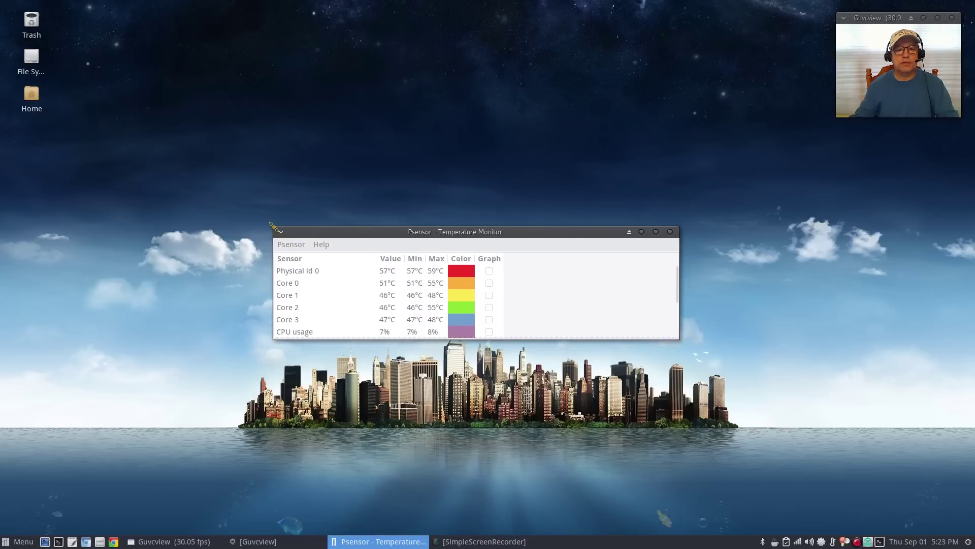
drag(271, 224, 503, 154)
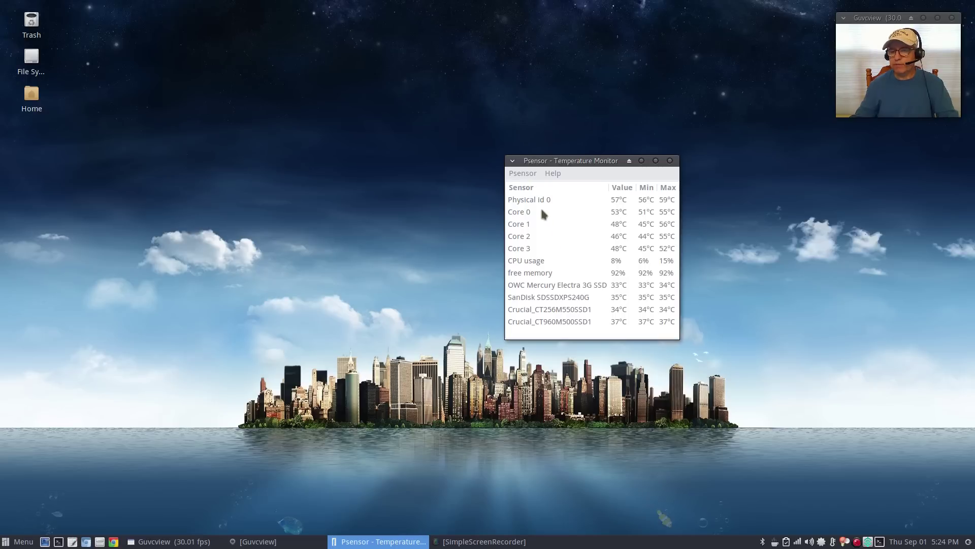
Enable Launch on session startup in Psensor's Startup preferences and confirm with OK.
click(523, 173)
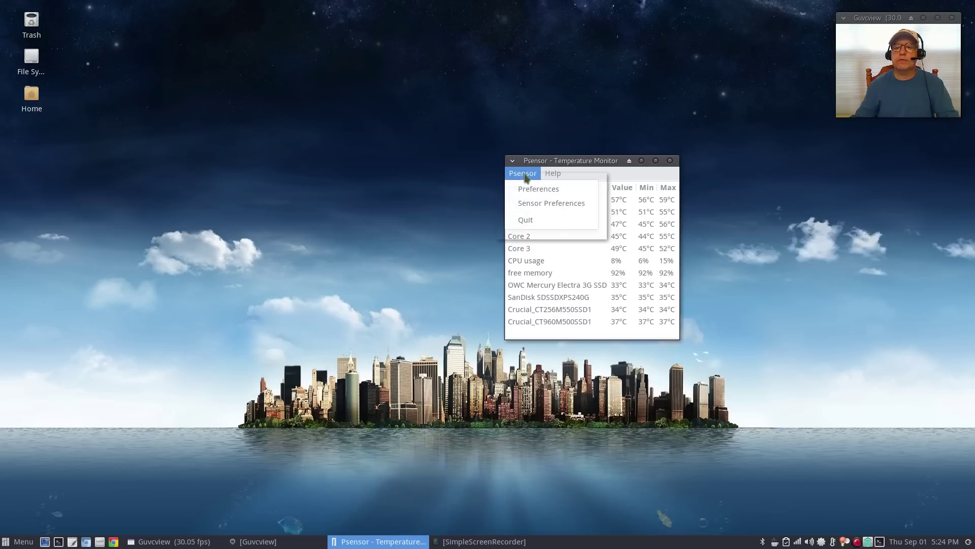
click(527, 186)
click(427, 173)
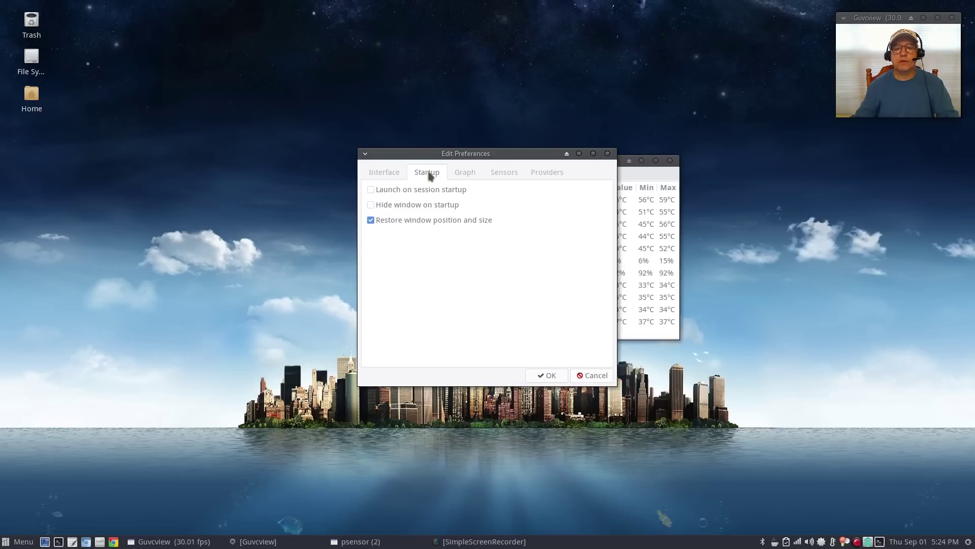
click(371, 189)
click(549, 375)
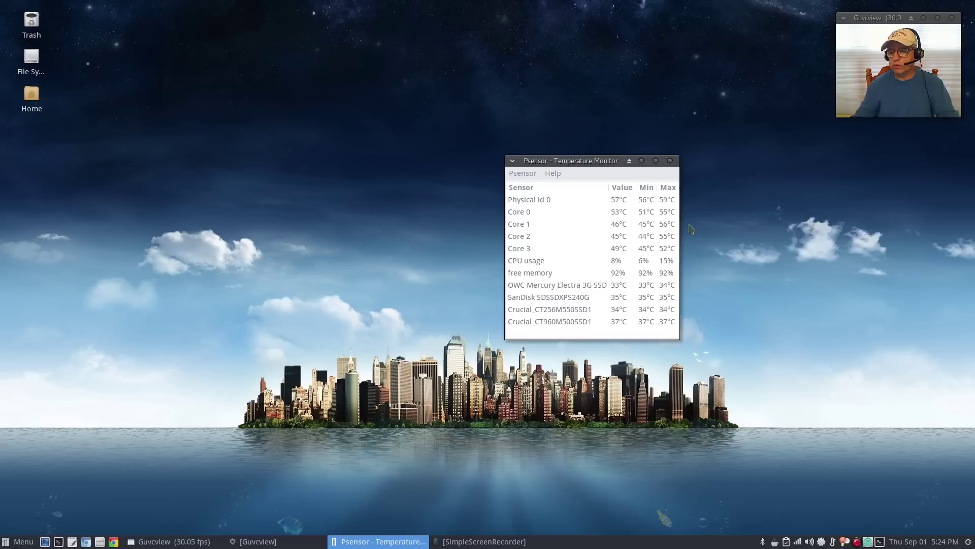
Reopen Psensor from the tray and position its window in the bottom-right corner.
click(670, 161)
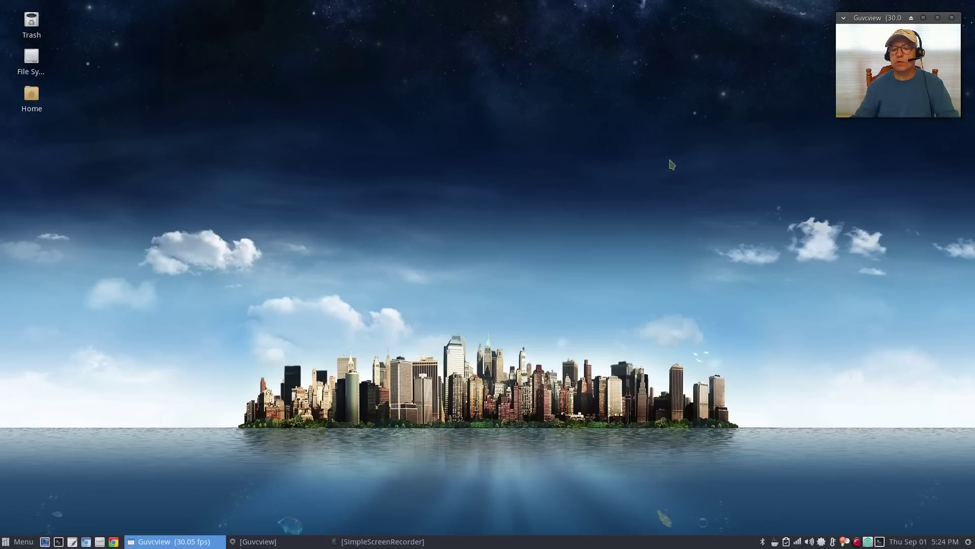
click(833, 541)
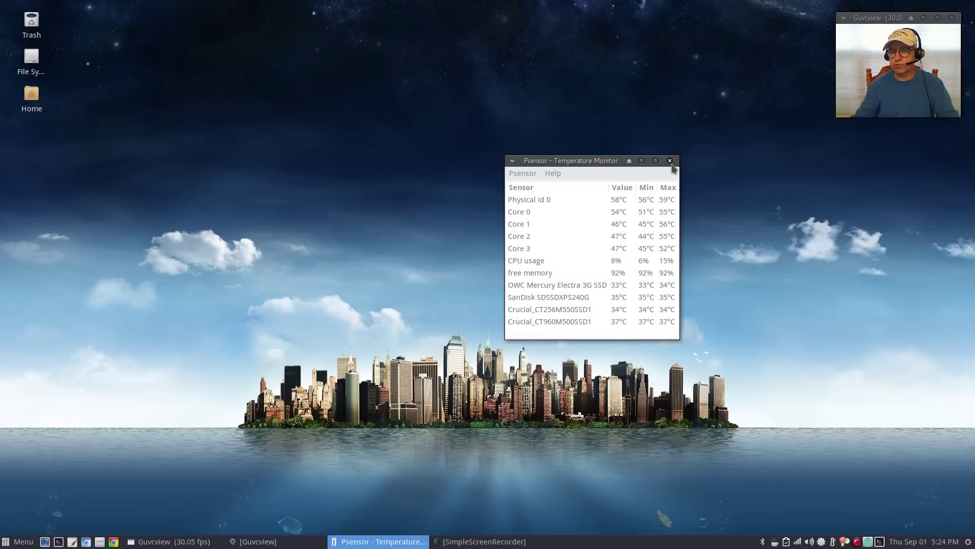
drag(607, 162, 885, 352)
click(950, 355)
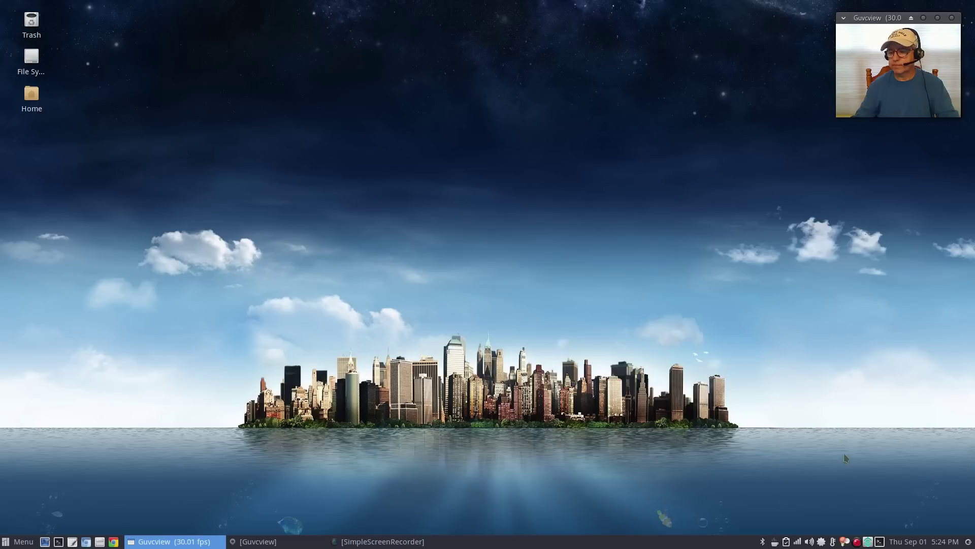
click(835, 539)
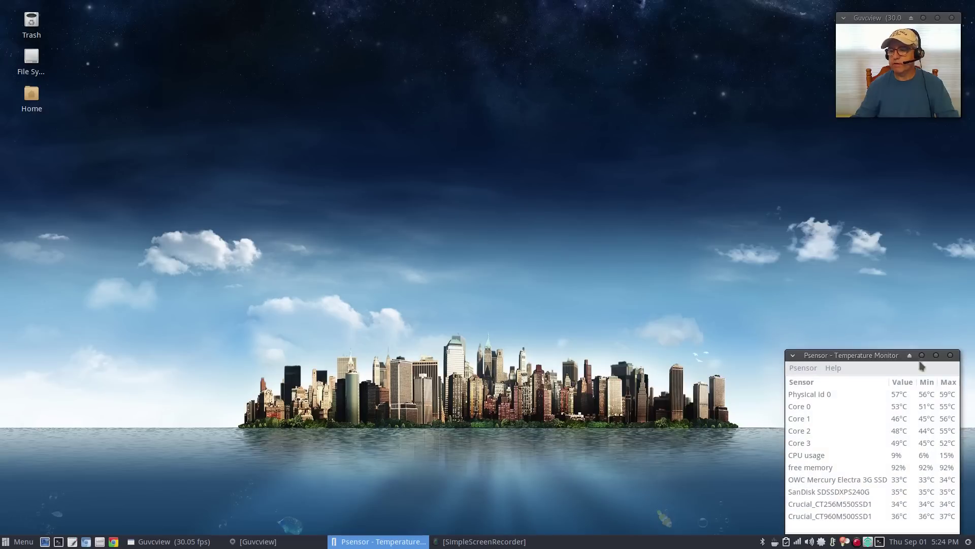
drag(900, 357, 901, 346)
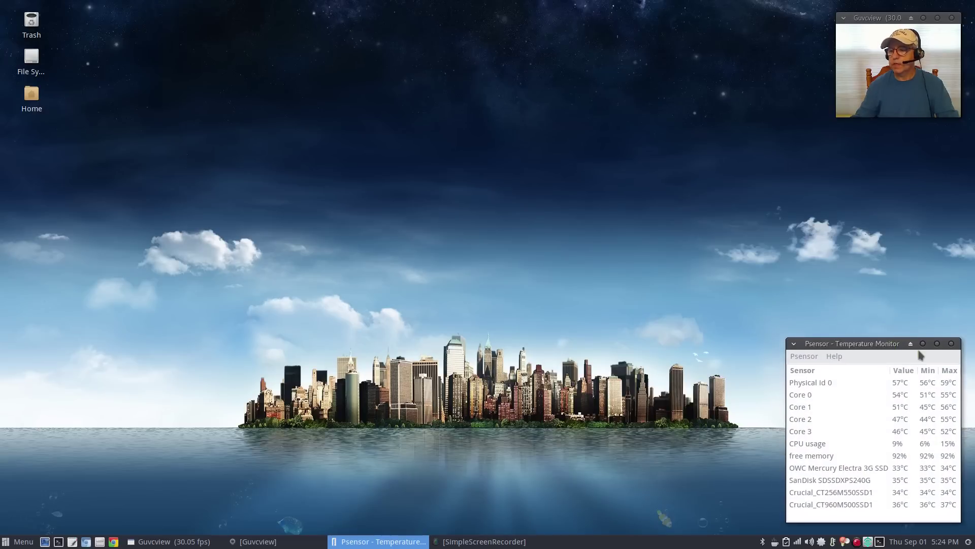
Close Psensor and show the Application Autostart tab of Session and Startup in Settings Manager.
click(951, 344)
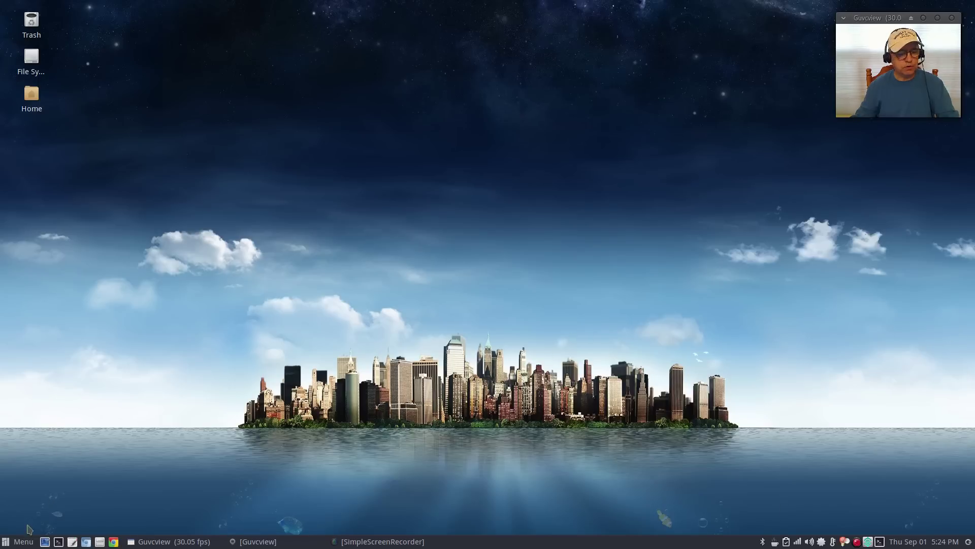
click(19, 541)
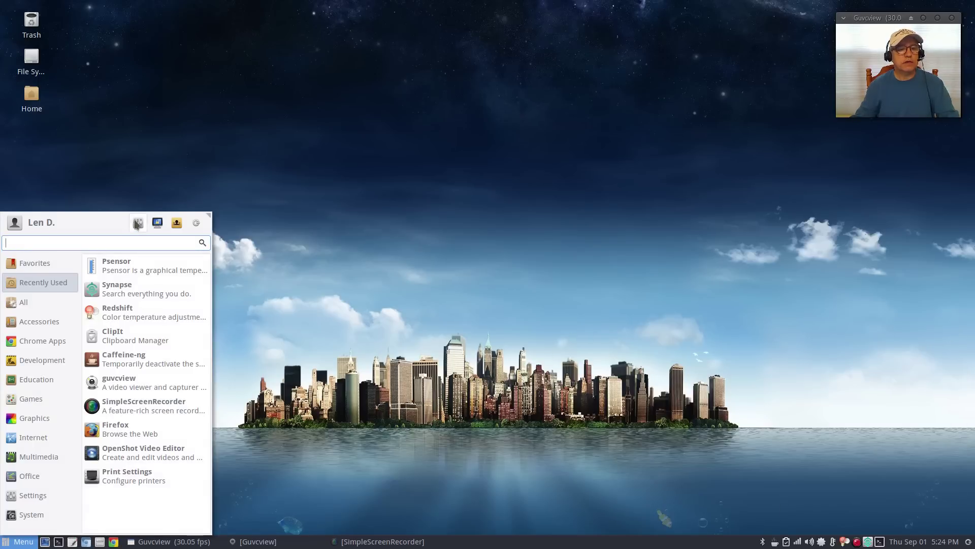
key(Escape)
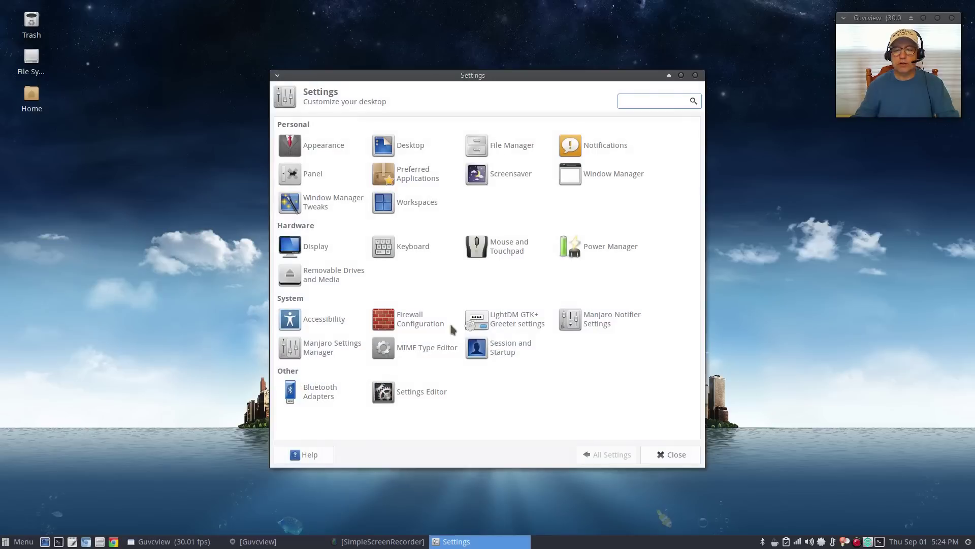
click(498, 348)
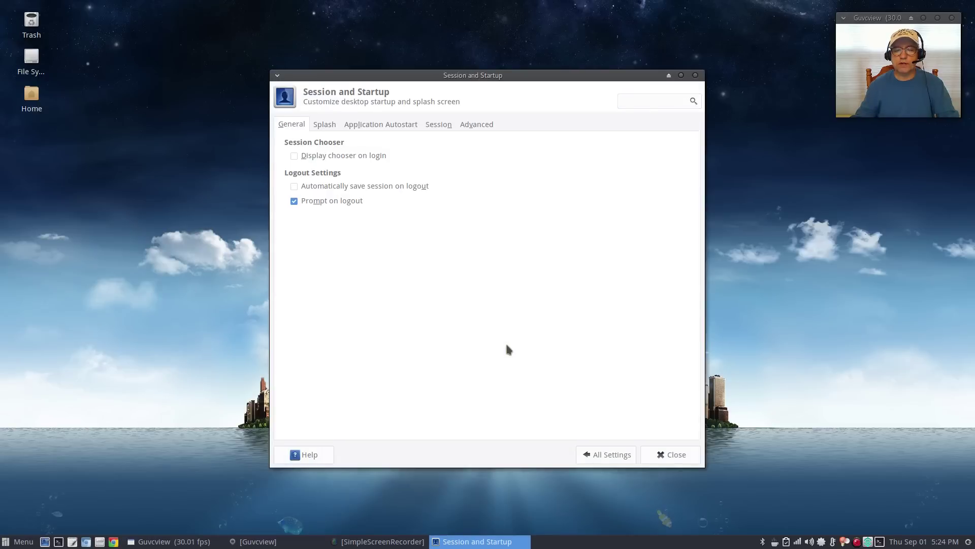
click(392, 127)
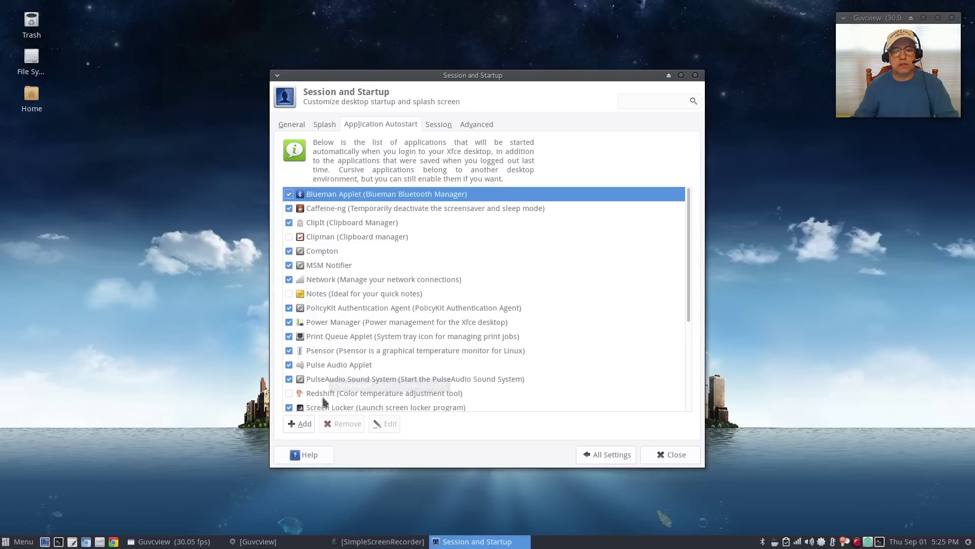
Enable autostart for Redshift from its tray icon menu.
scroll(327, 376, down, 2)
scroll(327, 376, down, 2)
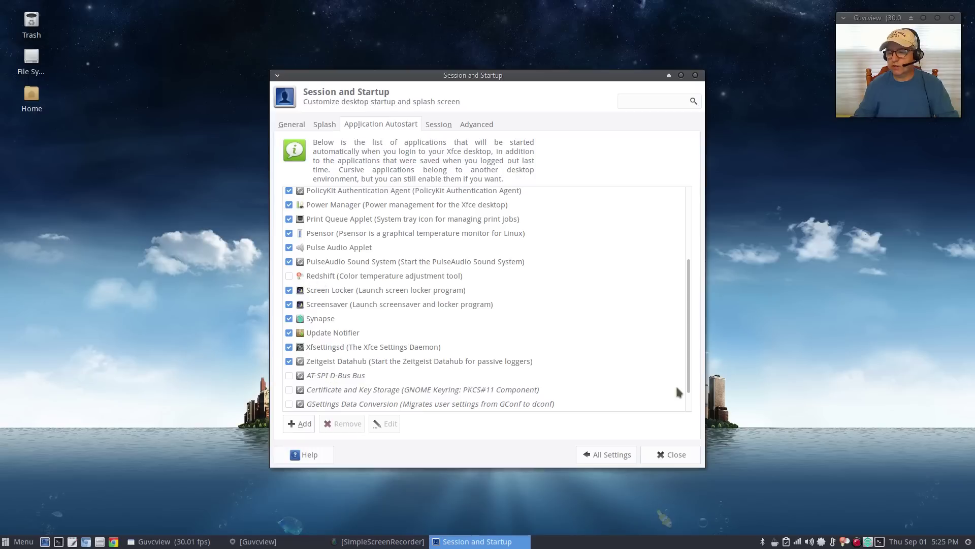
right_click(846, 543)
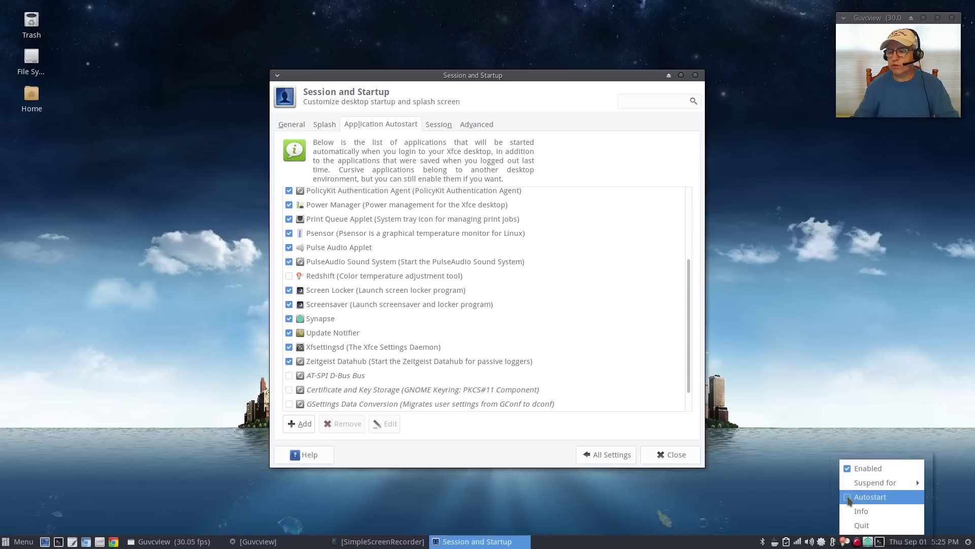
click(848, 497)
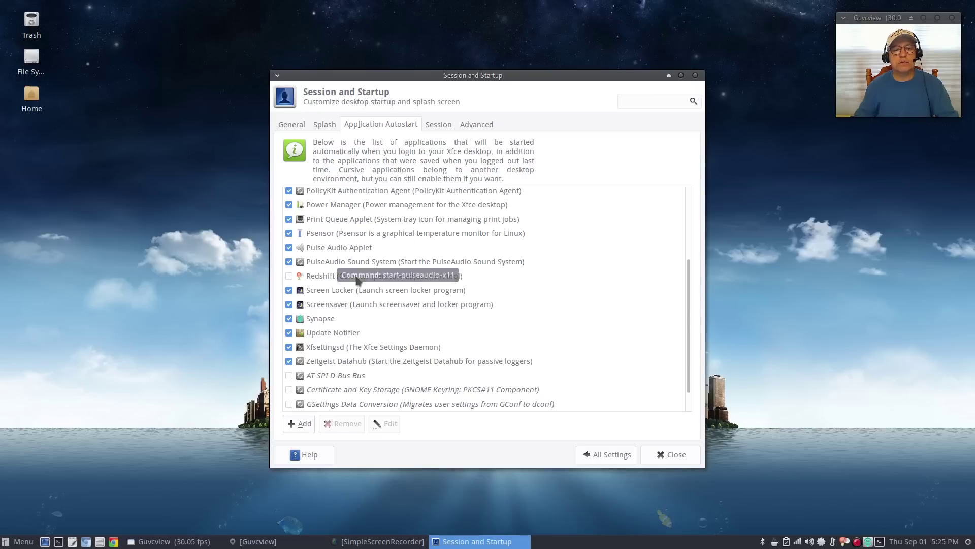
Untick Power Manager and Screen Locker in the Application Autostart list.
scroll(357, 280, up, 5)
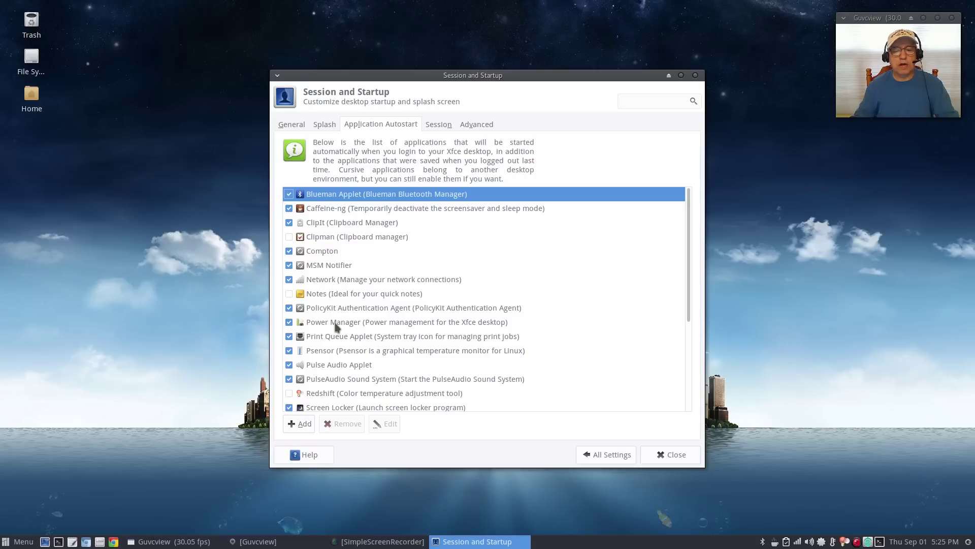
click(289, 323)
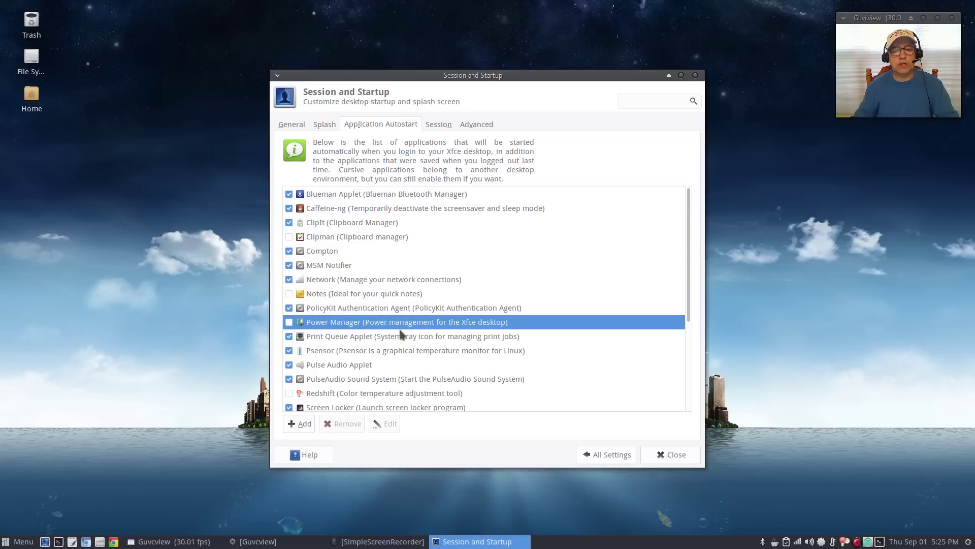
scroll(382, 373, down, 3)
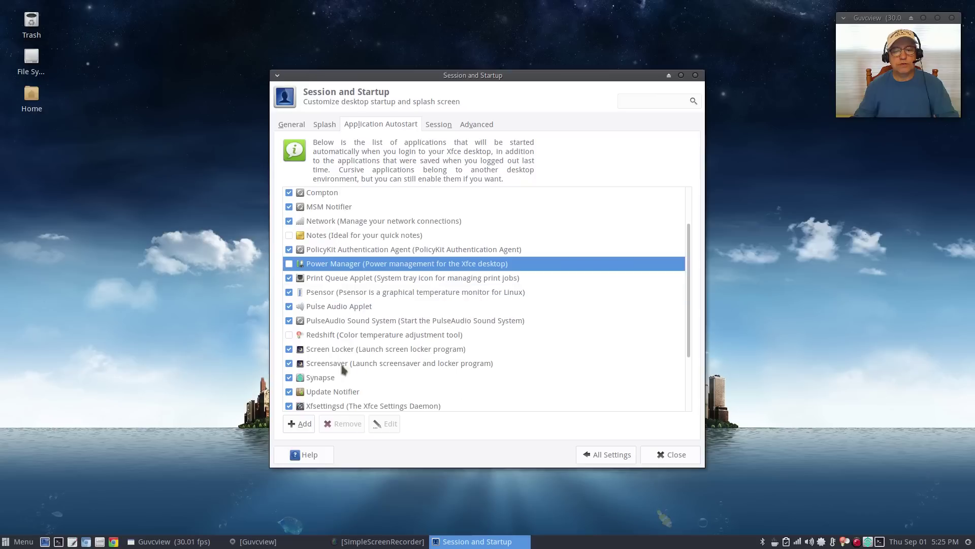
click(289, 350)
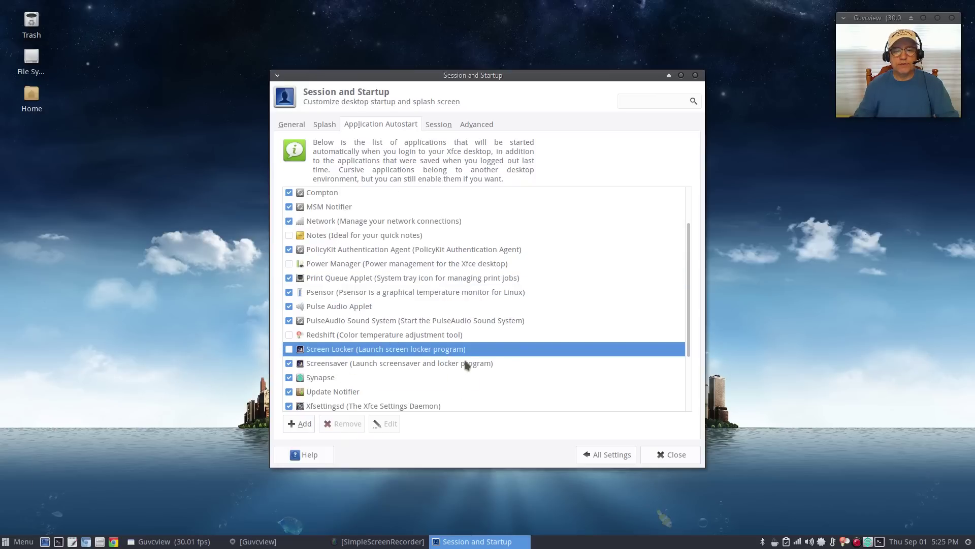
scroll(467, 363, down, 3)
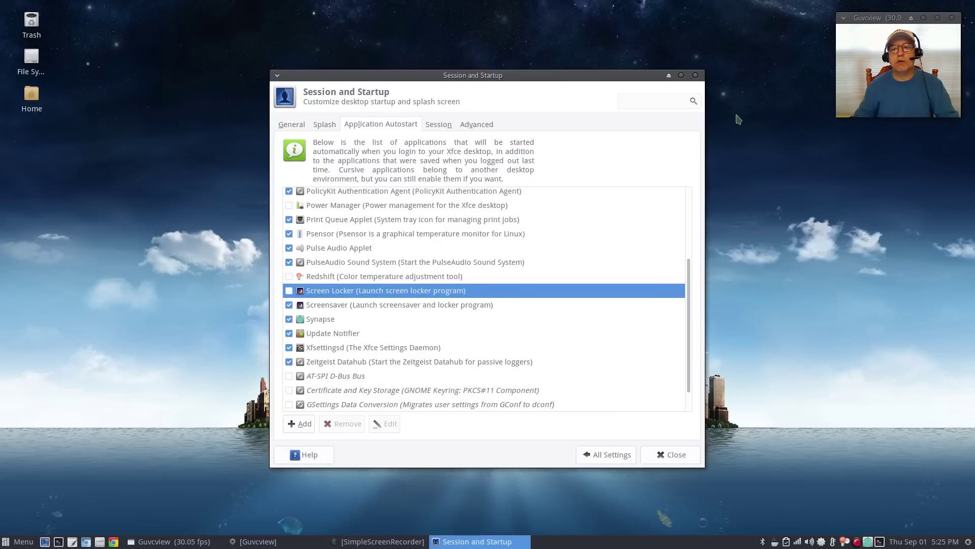
Close the Session and Startup settings and dismiss an abandoned application-menu search for 'sc'.
click(676, 459)
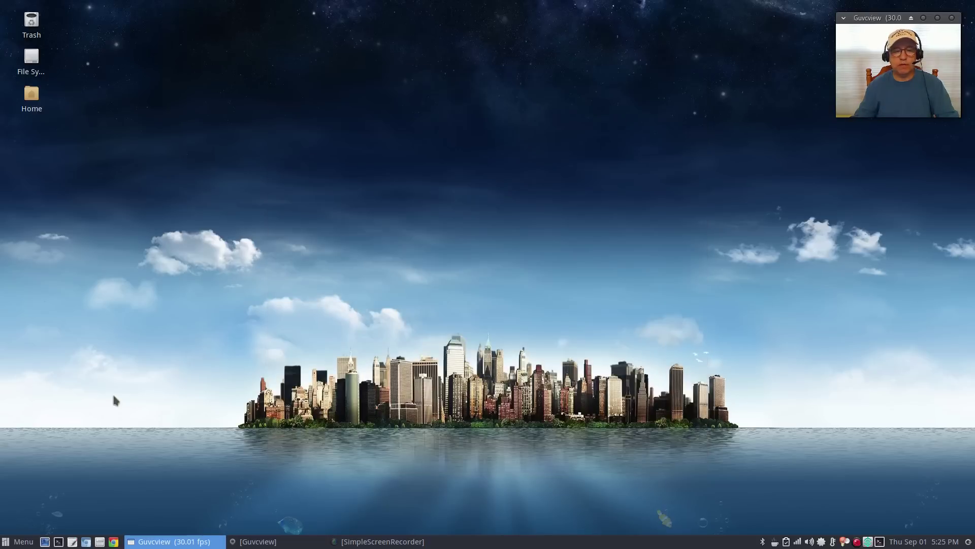
click(19, 542)
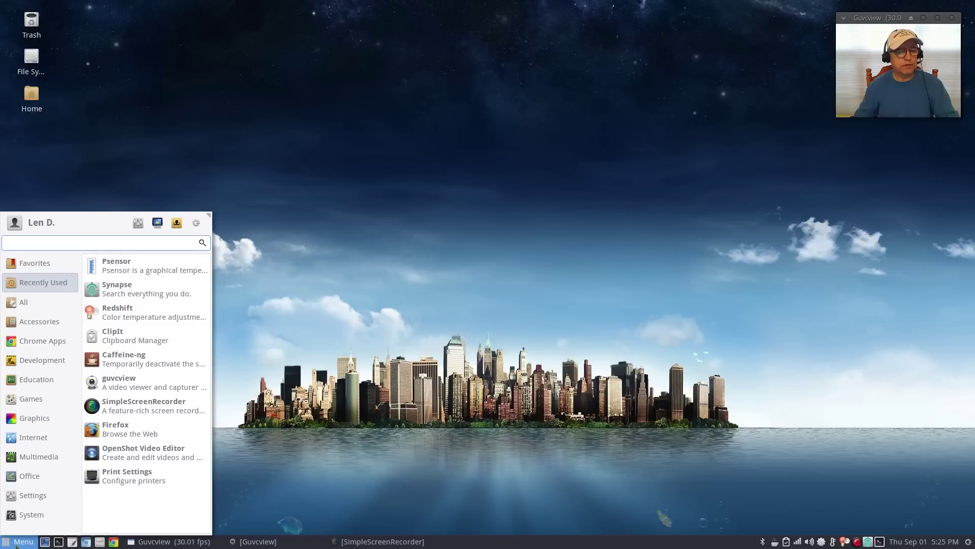
text(sc)
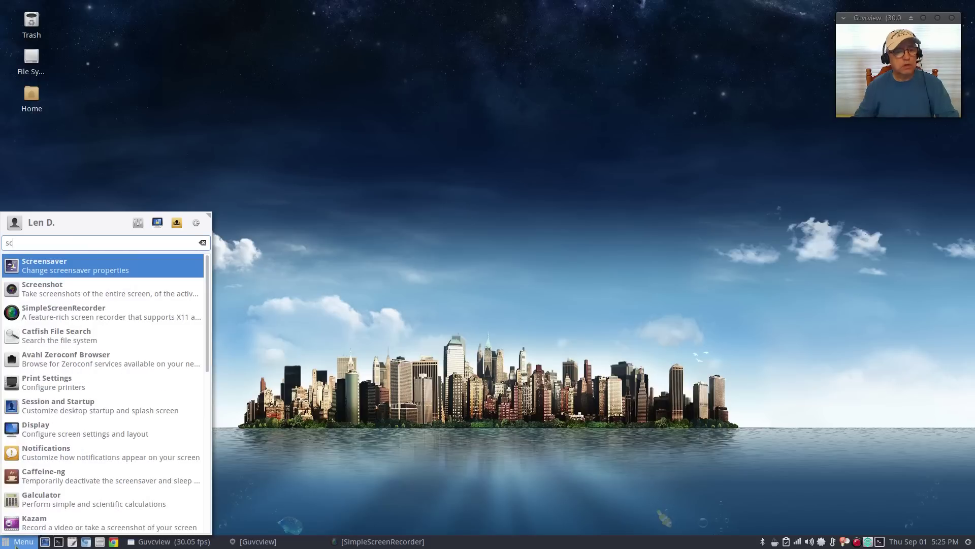
click(435, 333)
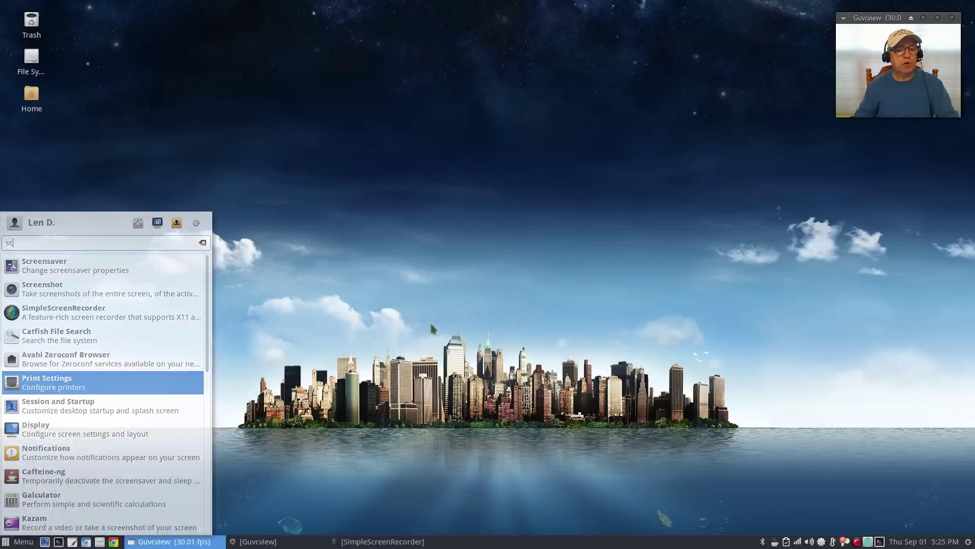
click(516, 302)
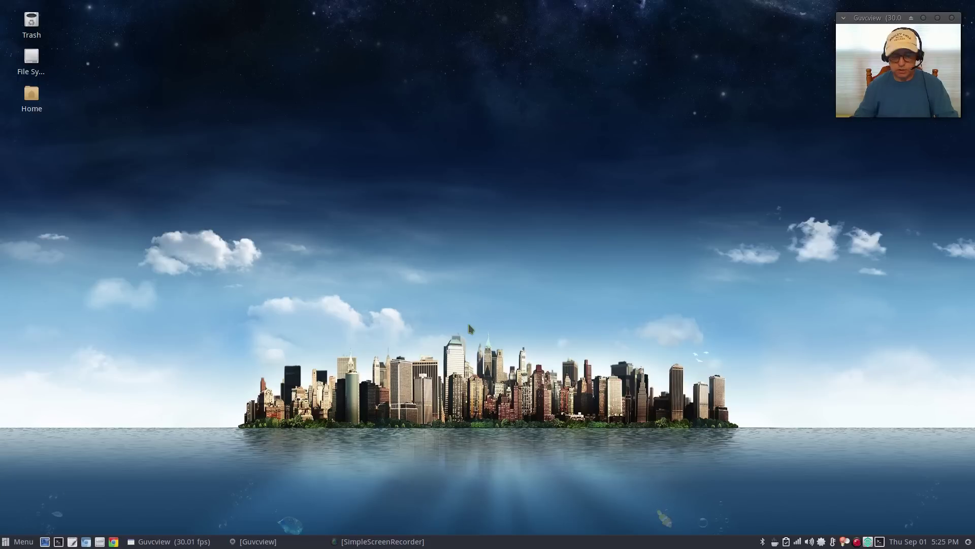
Search Synapse for 'screensa' and launch Screensaver.
key(ctrl+space)
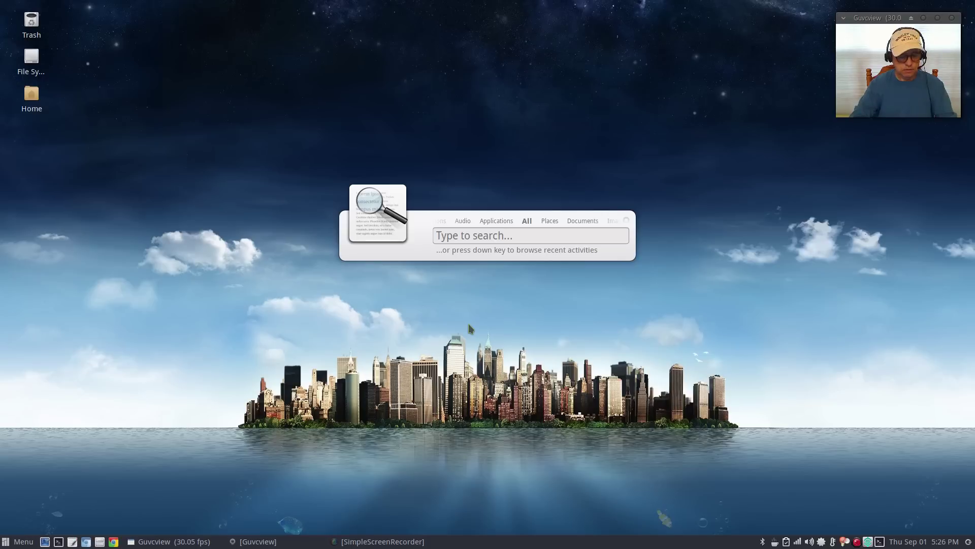
text(scree)
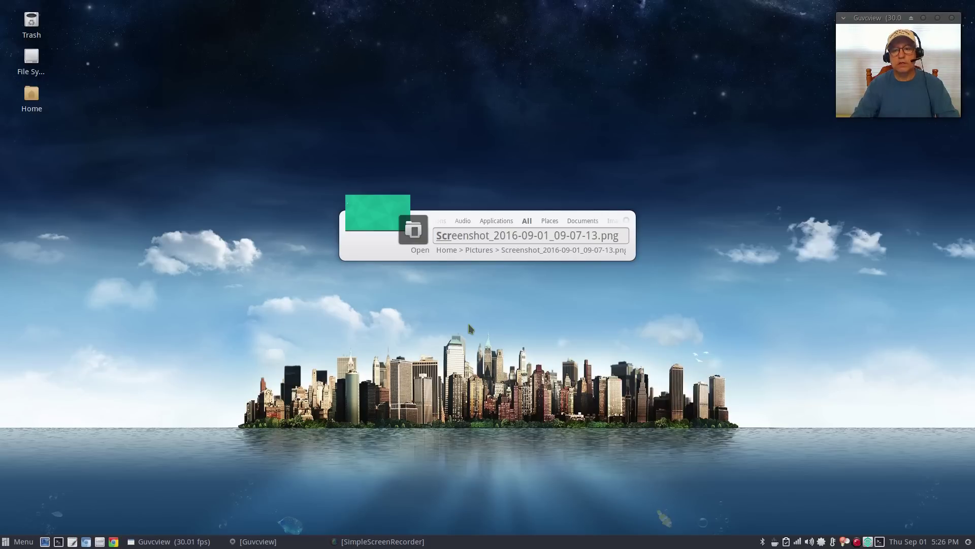
text(n)
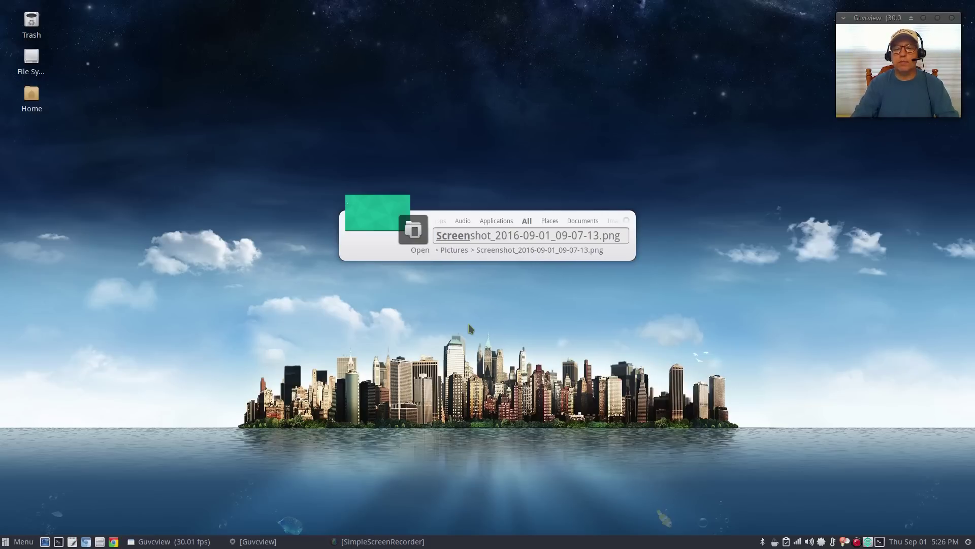
text(sa)
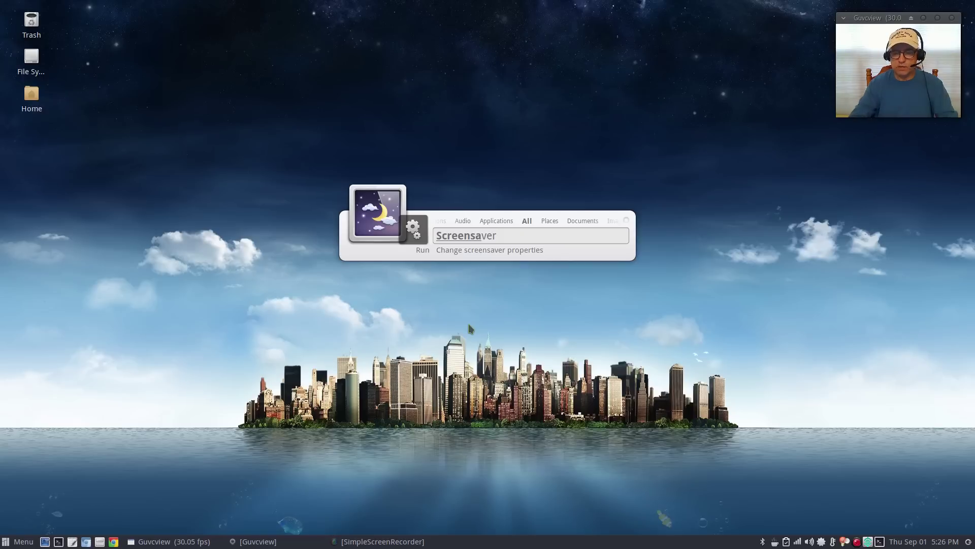
key(Return)
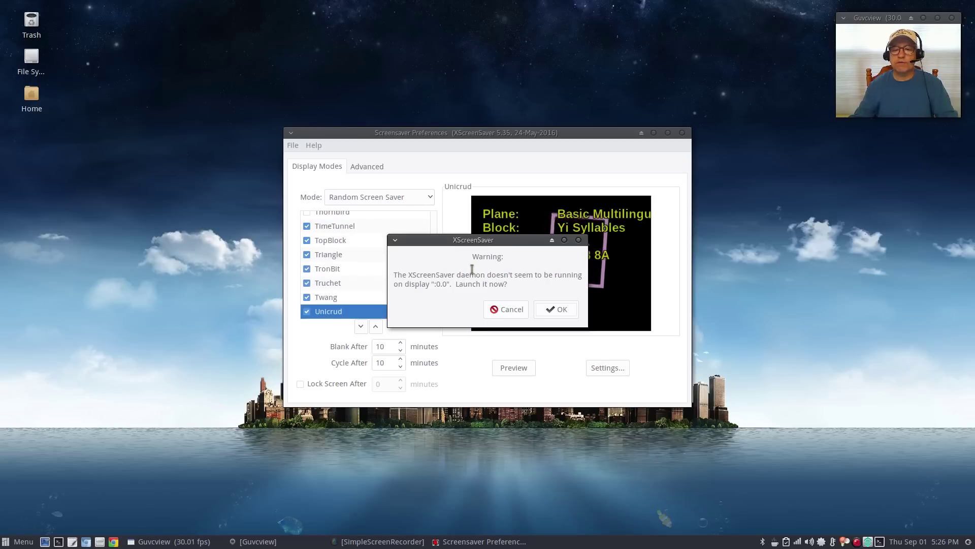
Start the screensaver daemon and set the mode to Only One Screen Saver.
click(559, 310)
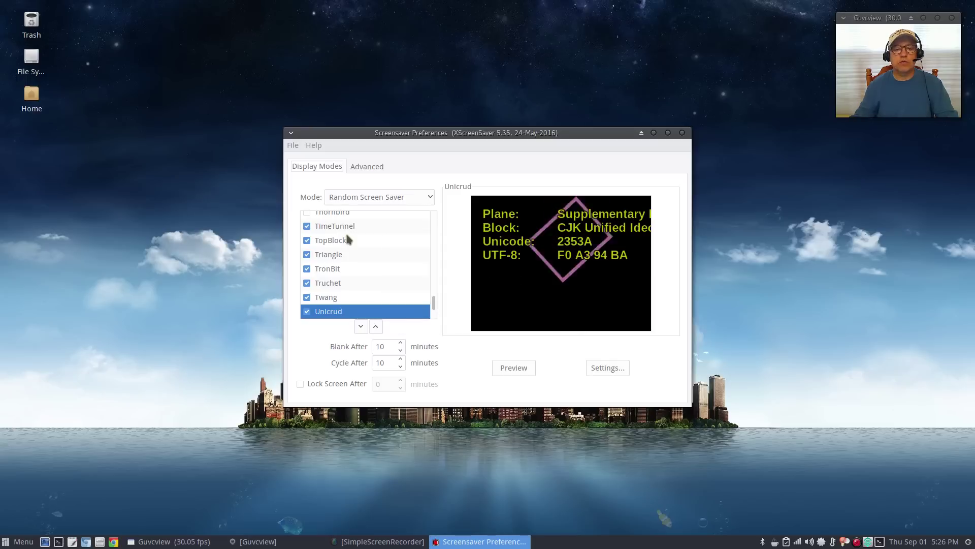
click(362, 198)
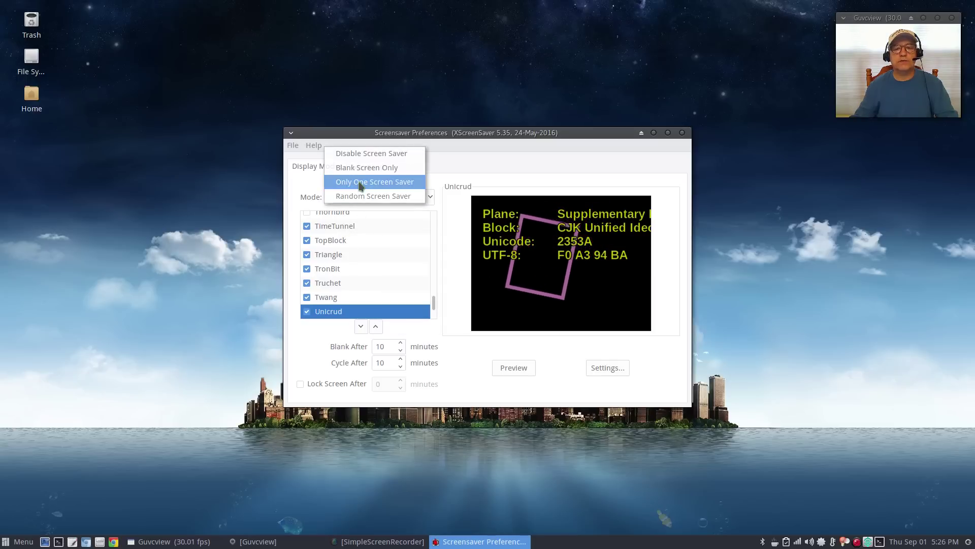
click(371, 182)
Select SlideScreen as the screensaver and set Blank After to 5 minutes.
scroll(318, 281, up, 3)
scroll(318, 281, up, 4)
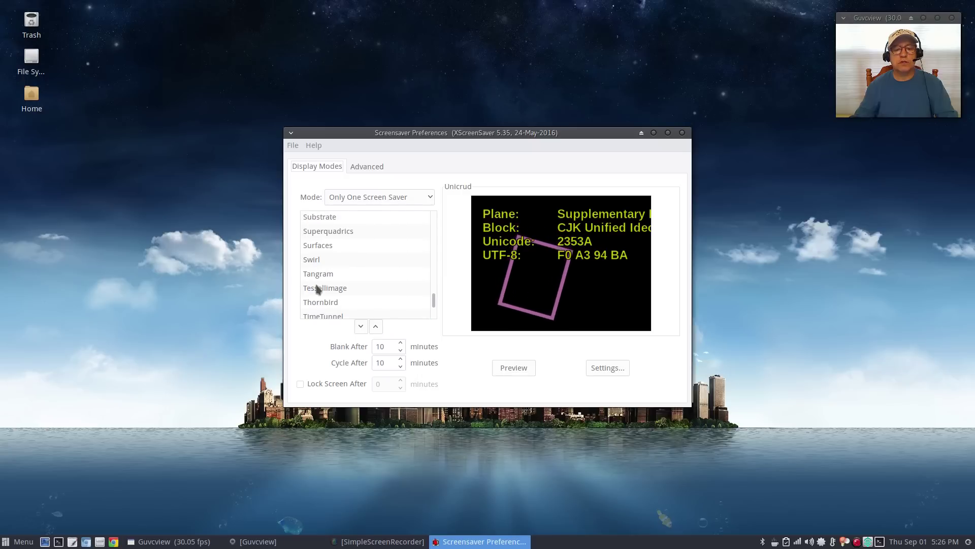
scroll(335, 248, up, 3)
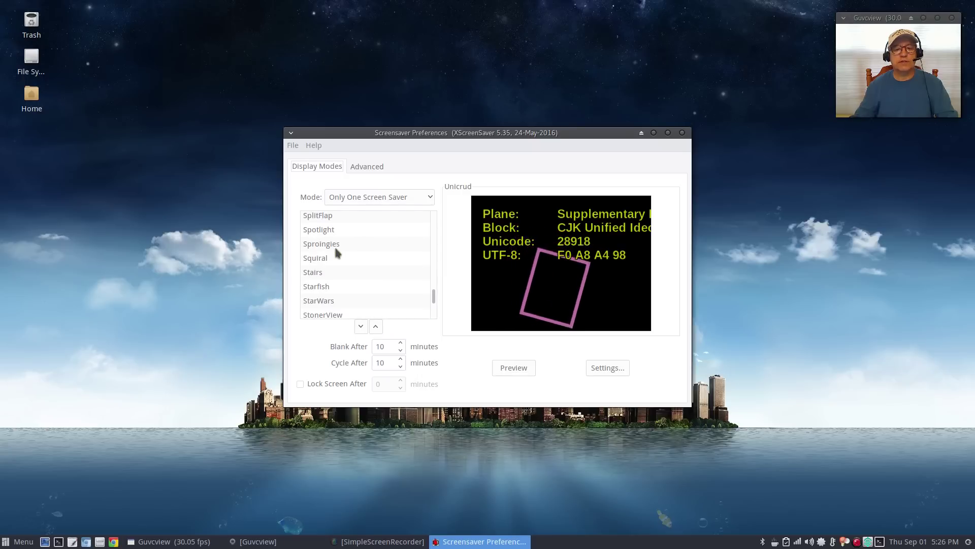
scroll(340, 283, up, 1)
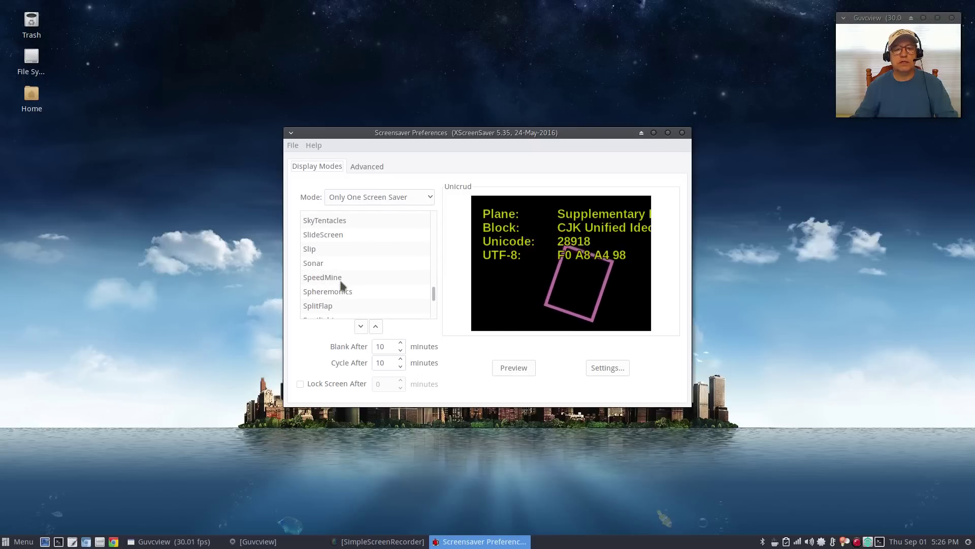
click(338, 234)
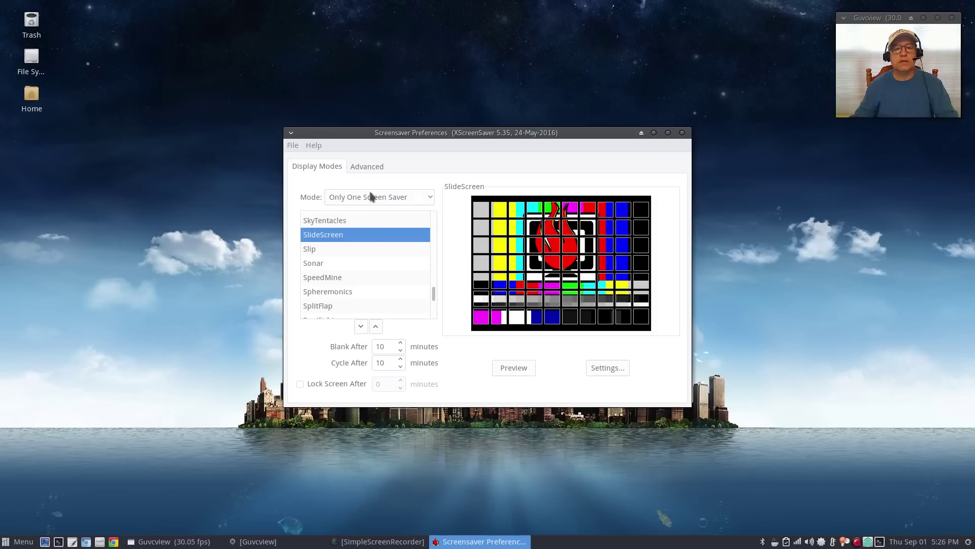
click(401, 350)
click(400, 350)
click(400, 350)
click(400, 350)
click(400, 350)
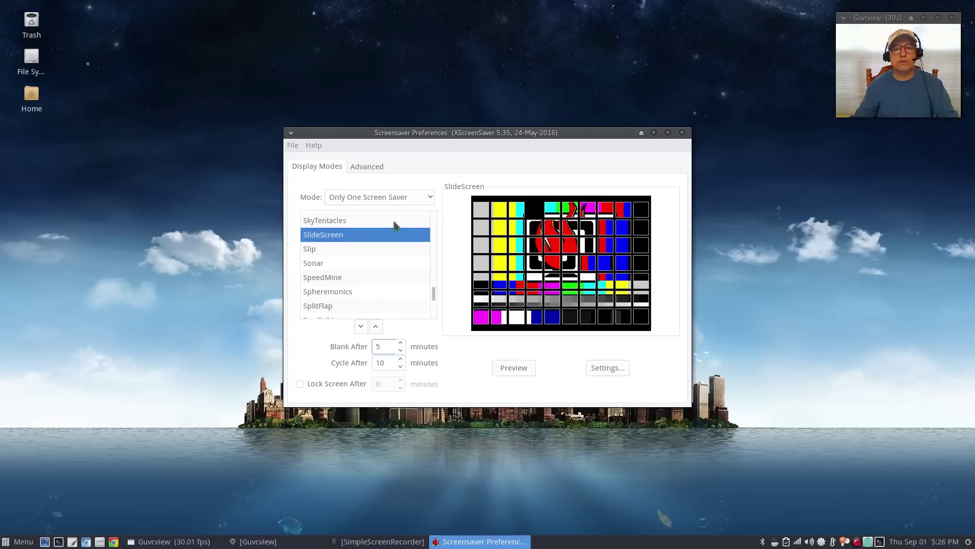
click(374, 167)
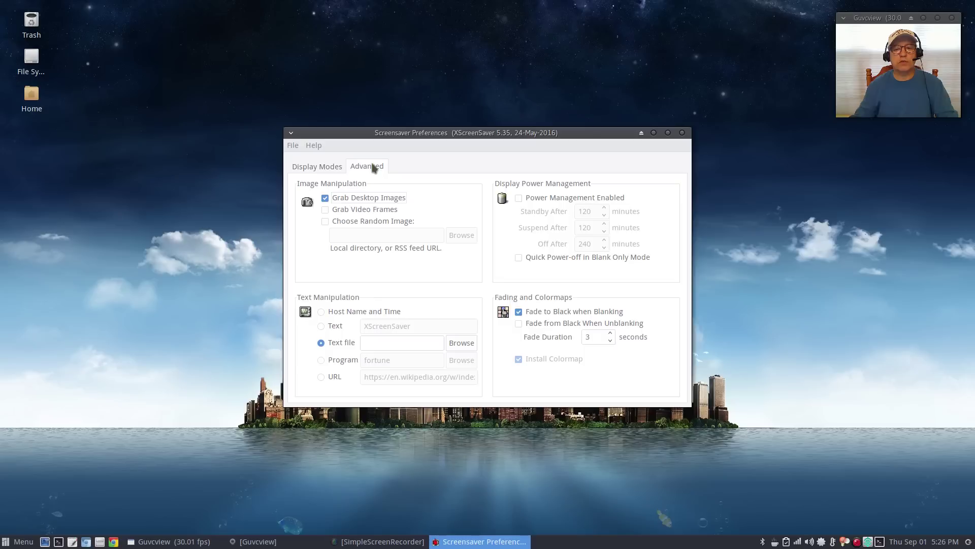
Enable Choose Random Image, taking images from the home Pictures folder.
click(325, 221)
click(461, 237)
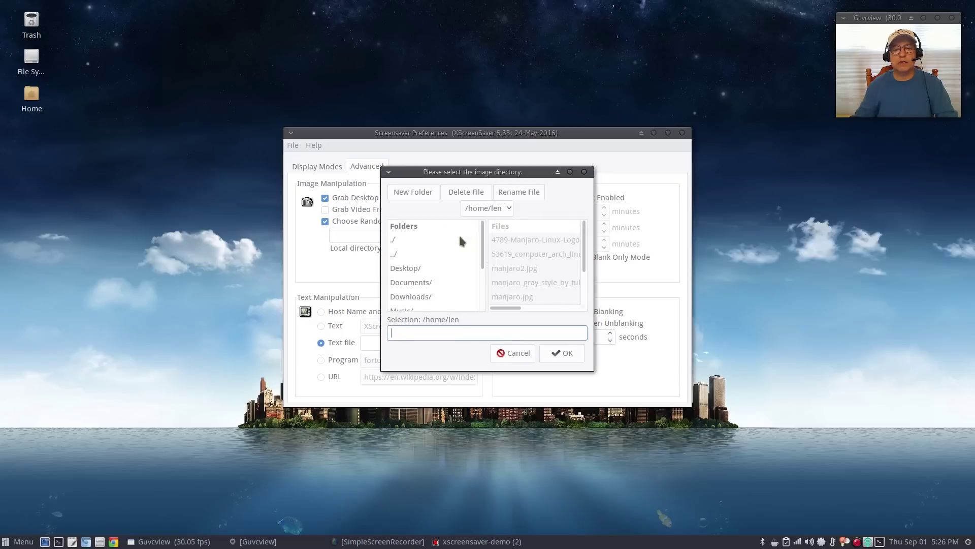
scroll(422, 292, down, 2)
double_click(423, 296)
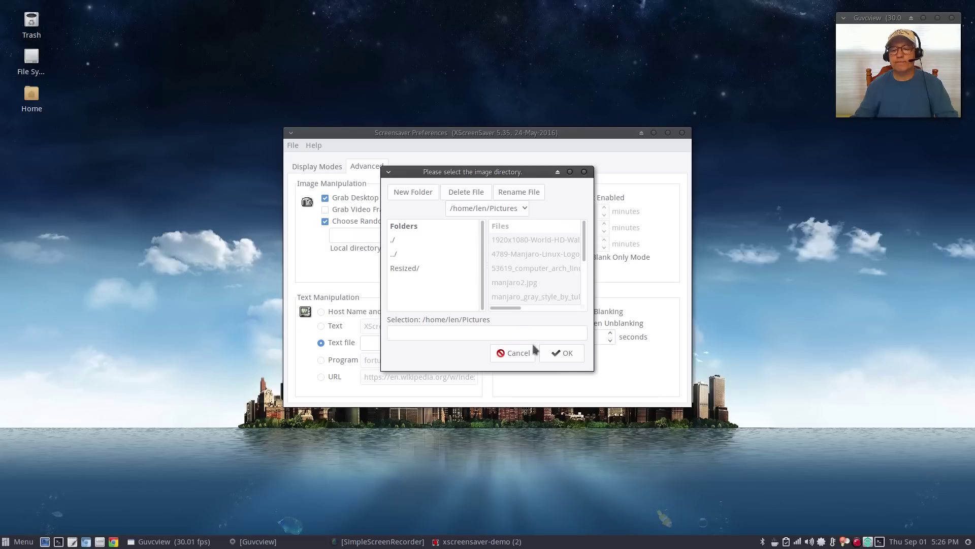
click(564, 356)
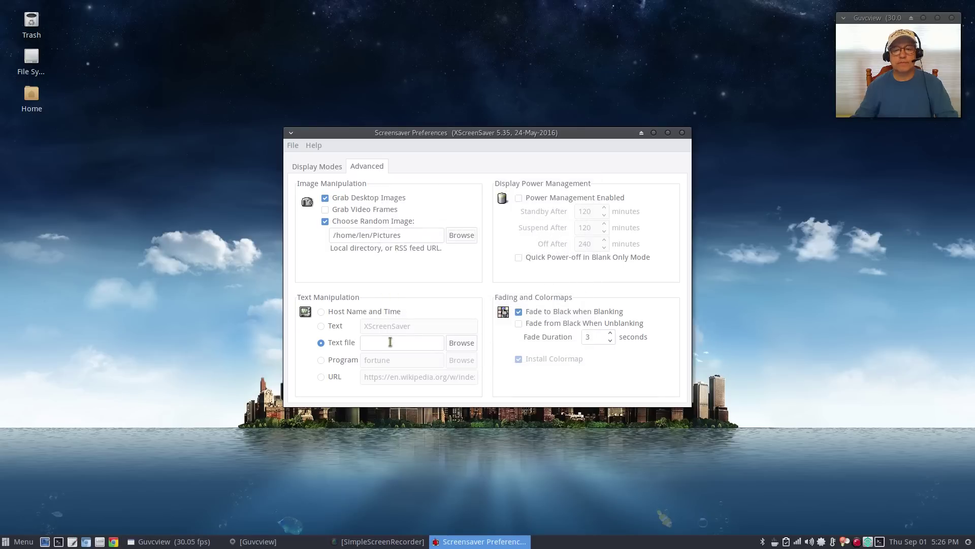
Turn off Fade to Black when Blanking, show Host Name and Time, and close Preferences.
click(518, 312)
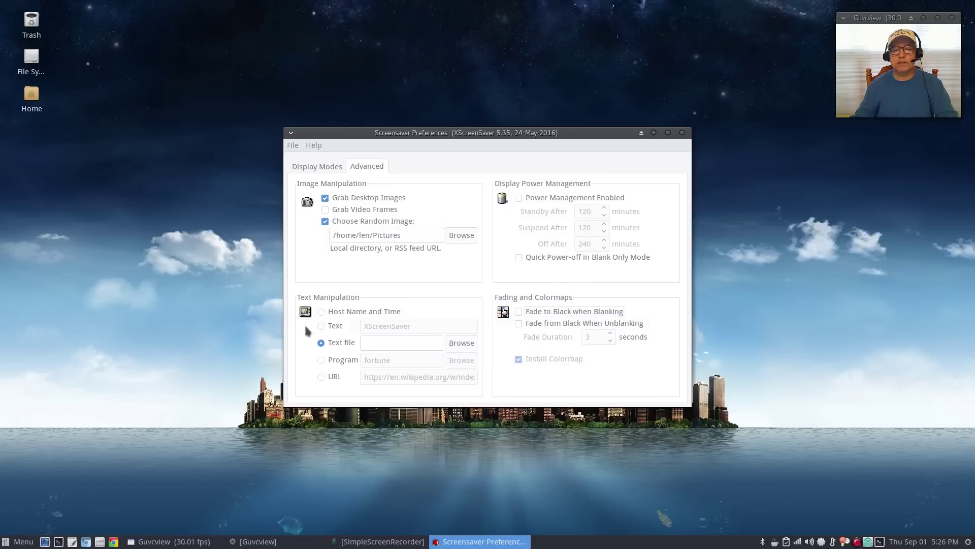
click(320, 311)
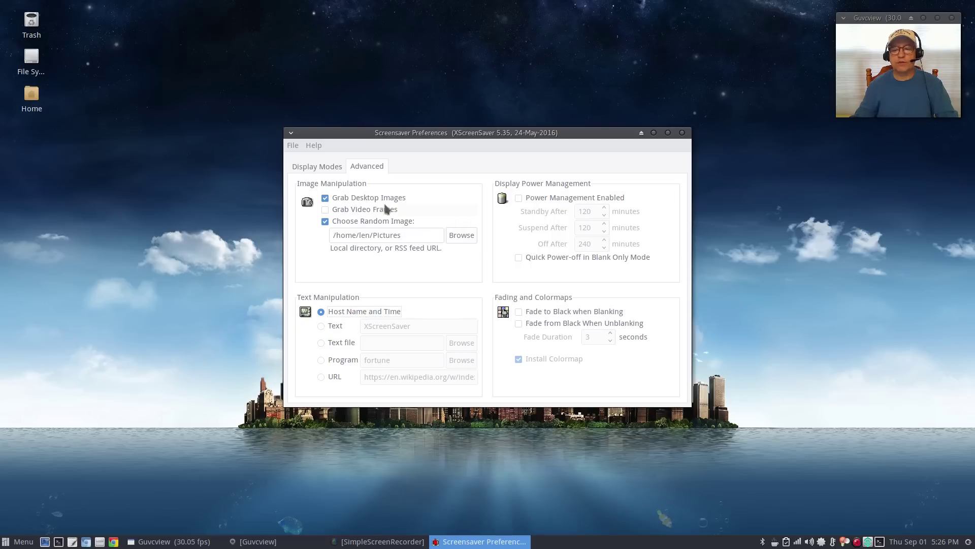
click(683, 133)
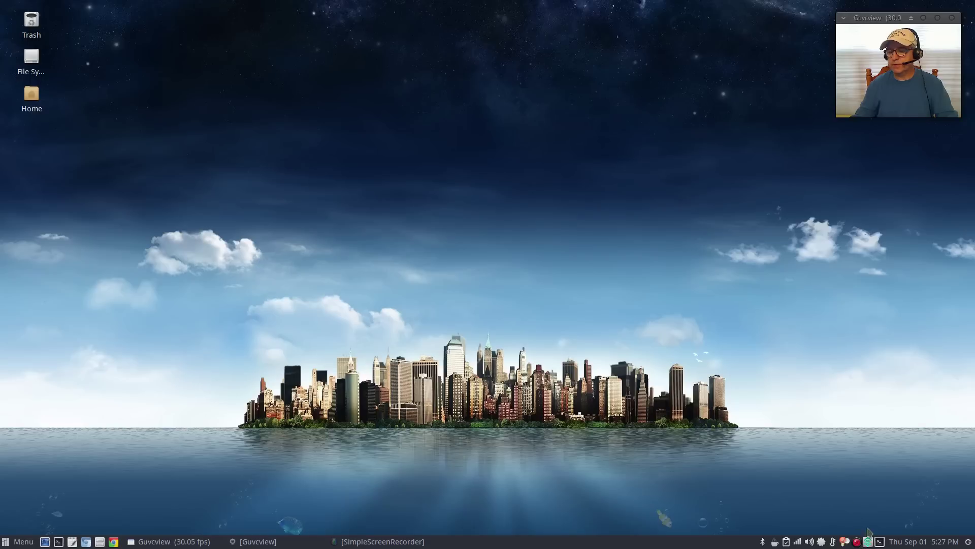
click(880, 541)
click(882, 542)
click(881, 541)
click(881, 542)
click(881, 541)
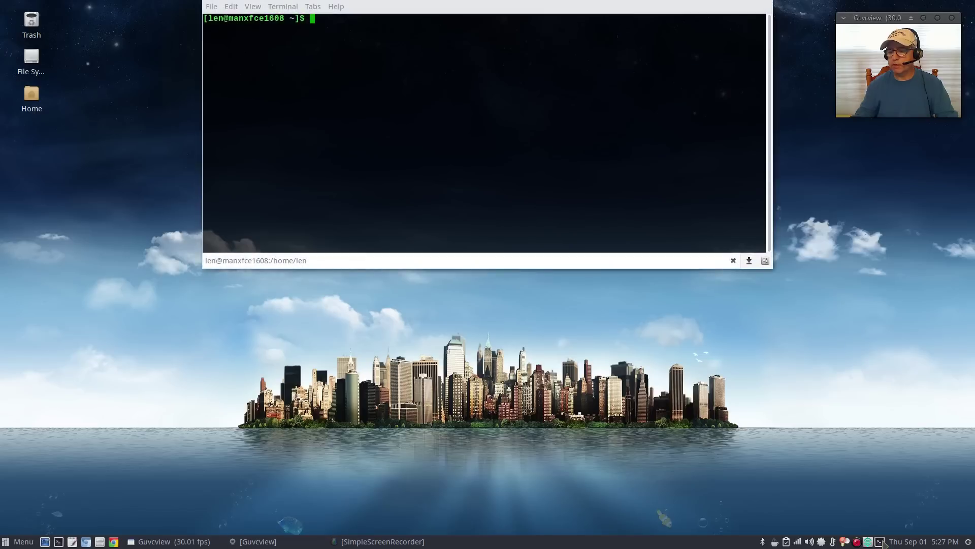
click(881, 542)
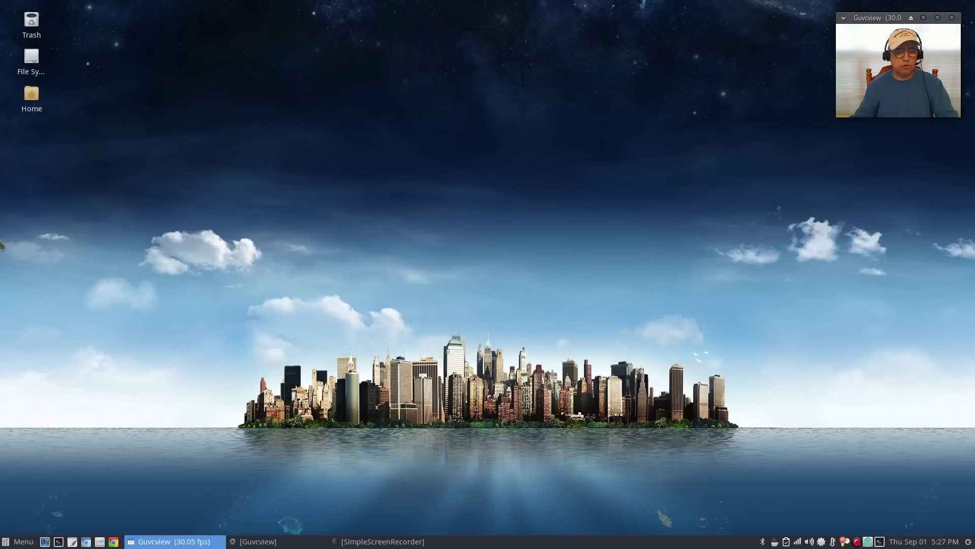